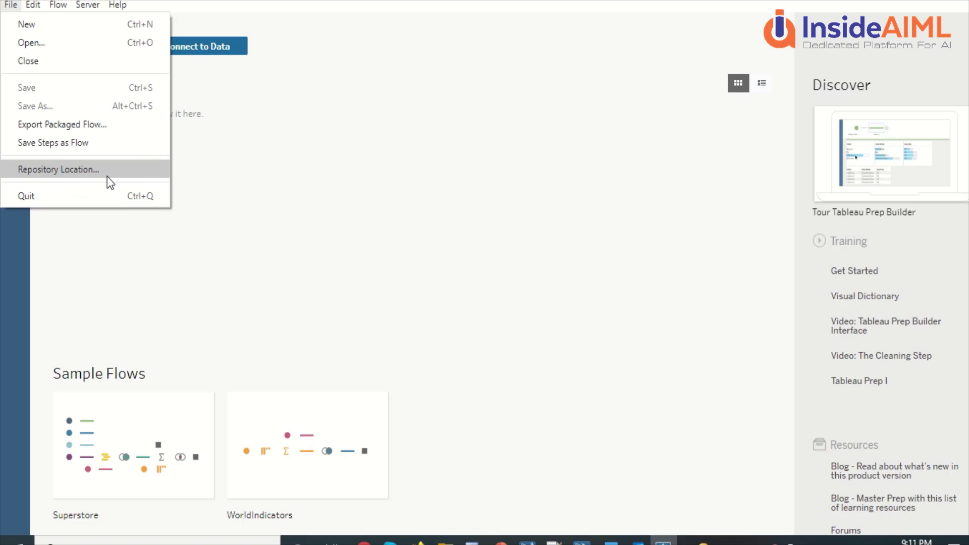
pyautogui.click(203, 162)
pyautogui.click(33, 5)
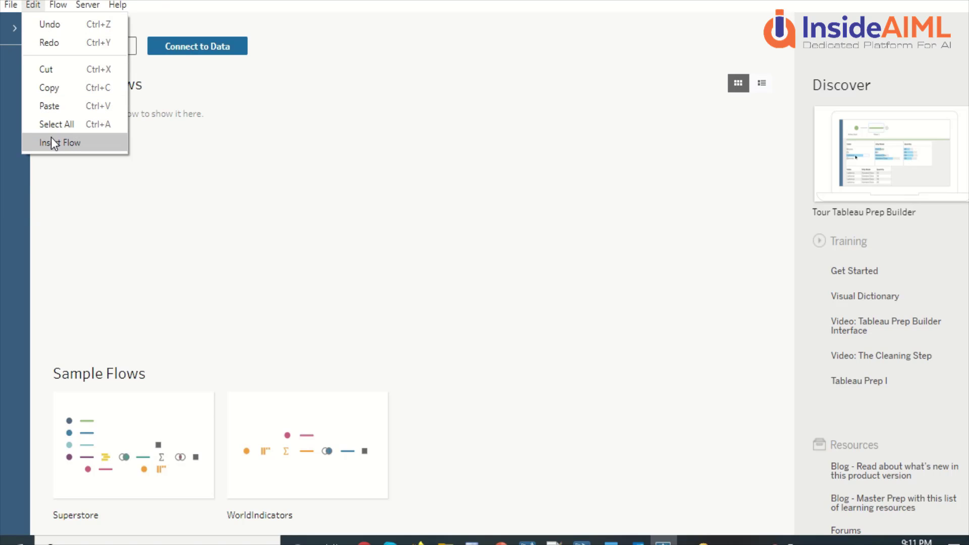
pyautogui.click(33, 6)
pyautogui.click(56, 8)
pyautogui.moveTo(80, 6)
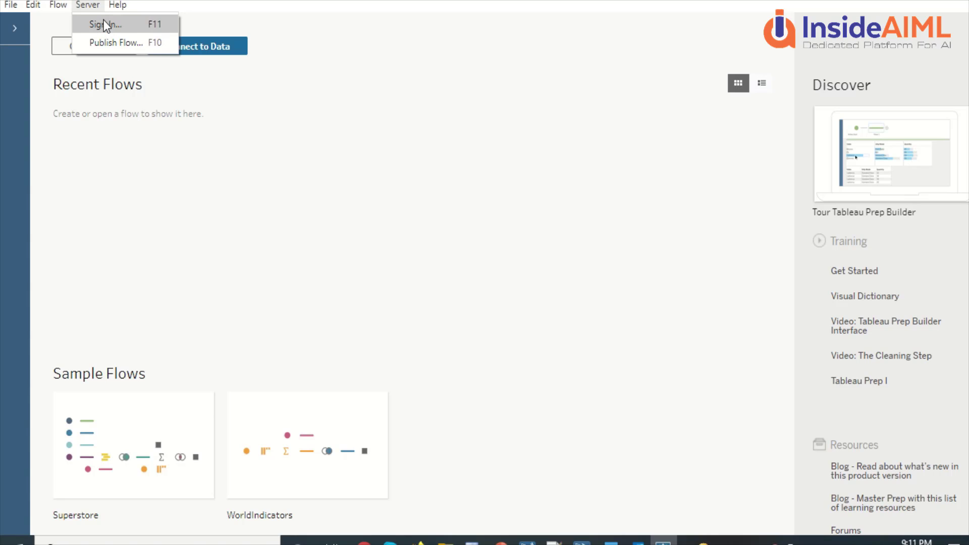
pyautogui.moveTo(110, 10)
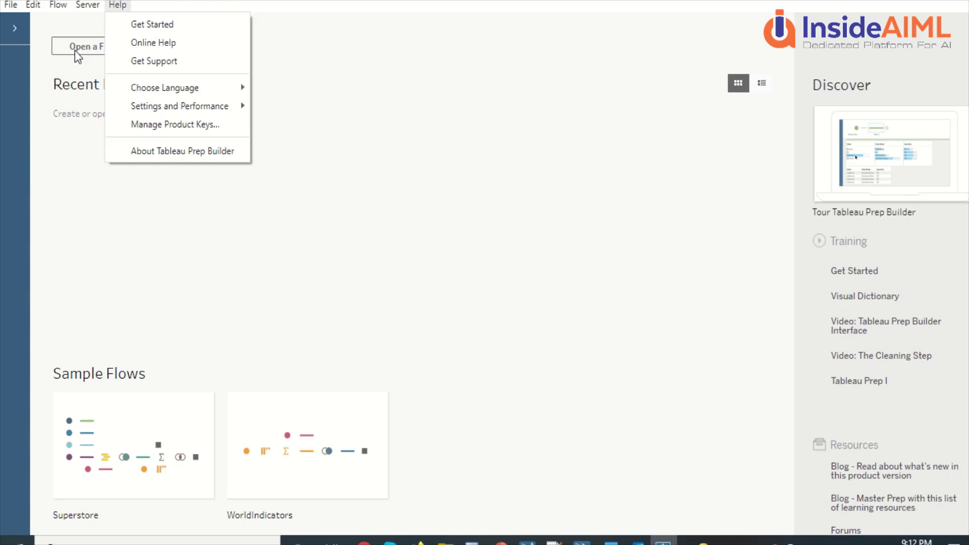
pyautogui.click(80, 145)
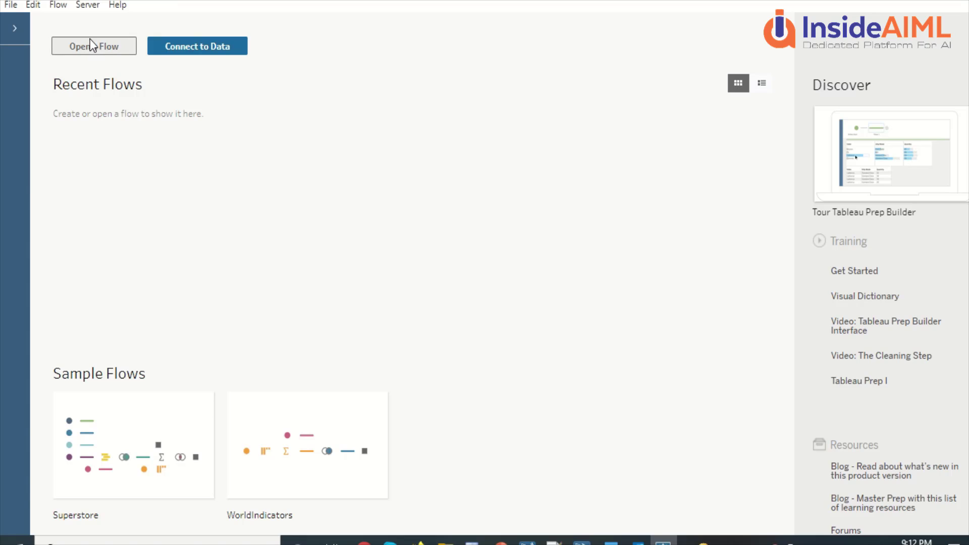
# - Connect to the Microsoft Excel file Call Center Data in the InsideAIML Data folder
pyautogui.click(184, 51)
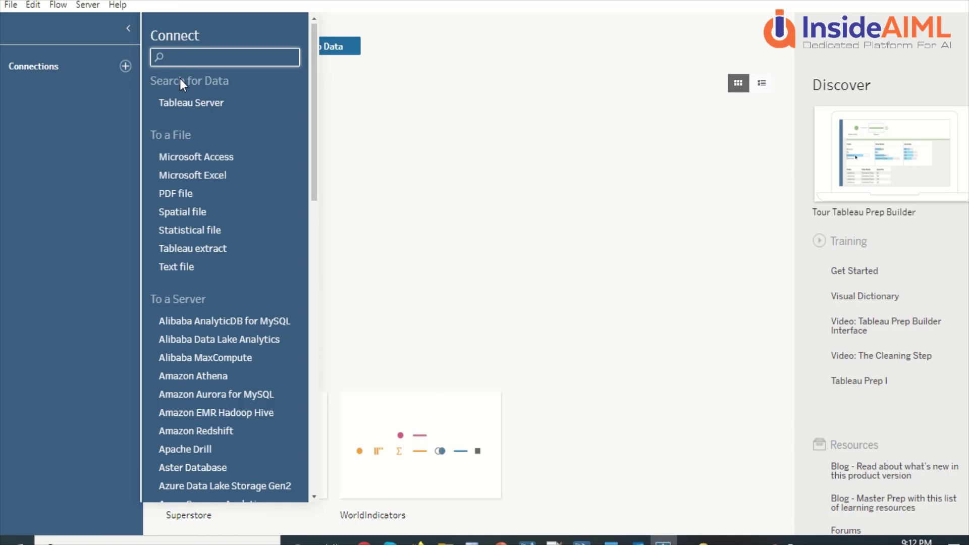
pyautogui.click(183, 174)
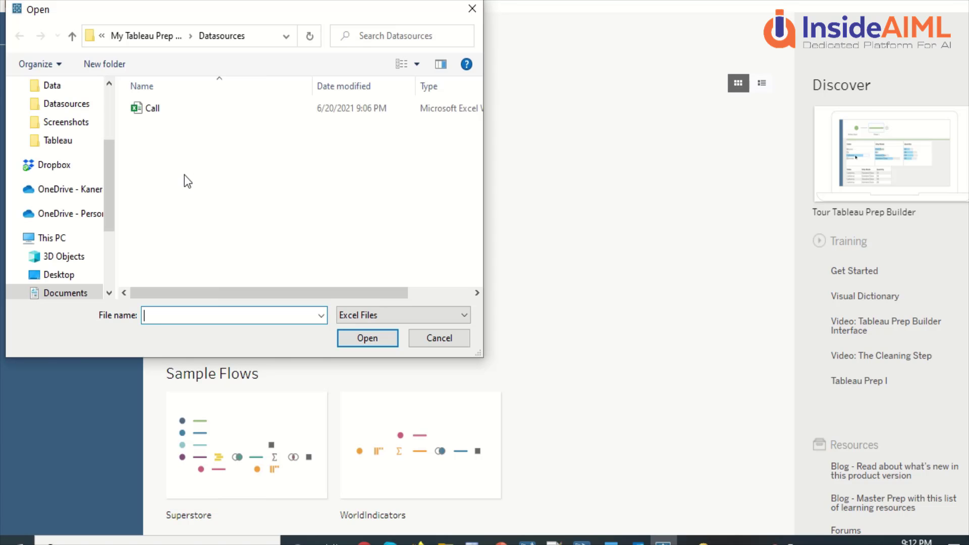
pyautogui.click(158, 114)
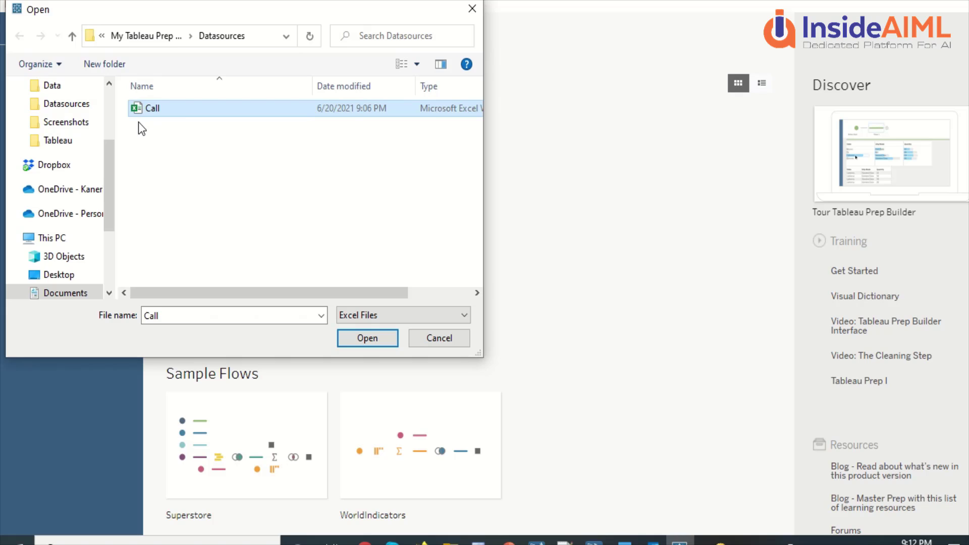
pyautogui.click(73, 90)
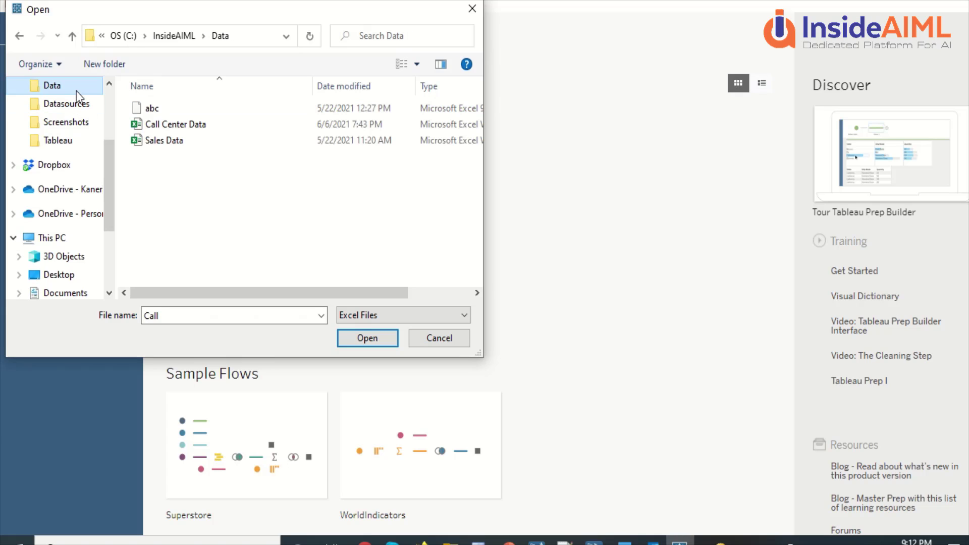
pyautogui.click(162, 127)
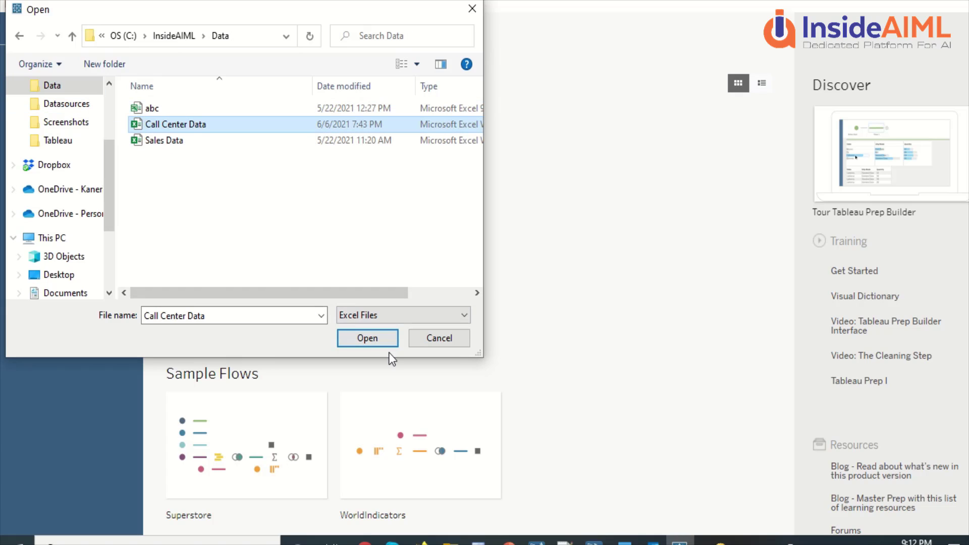
pyautogui.click(381, 340)
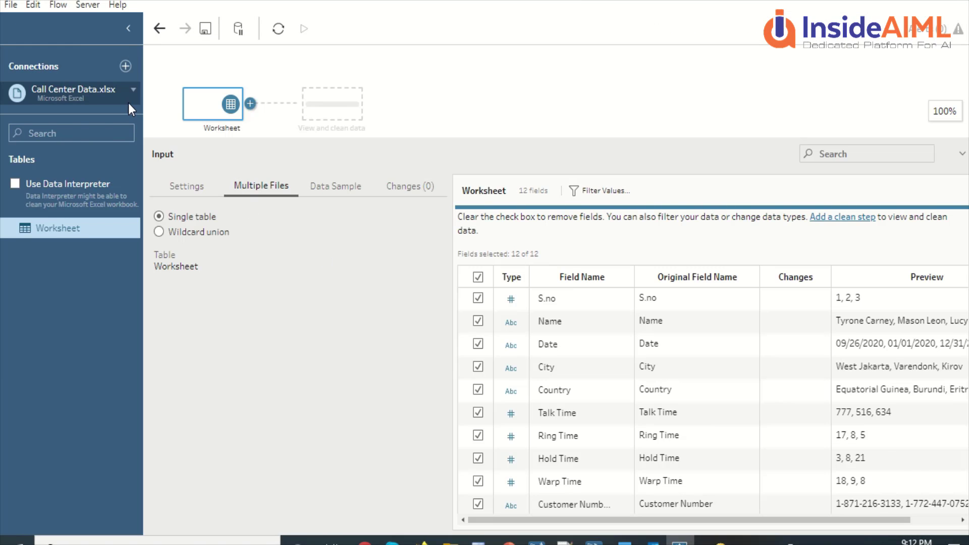
# - Add a second Microsoft Excel connection to the Call Center Data file
pyautogui.click(126, 67)
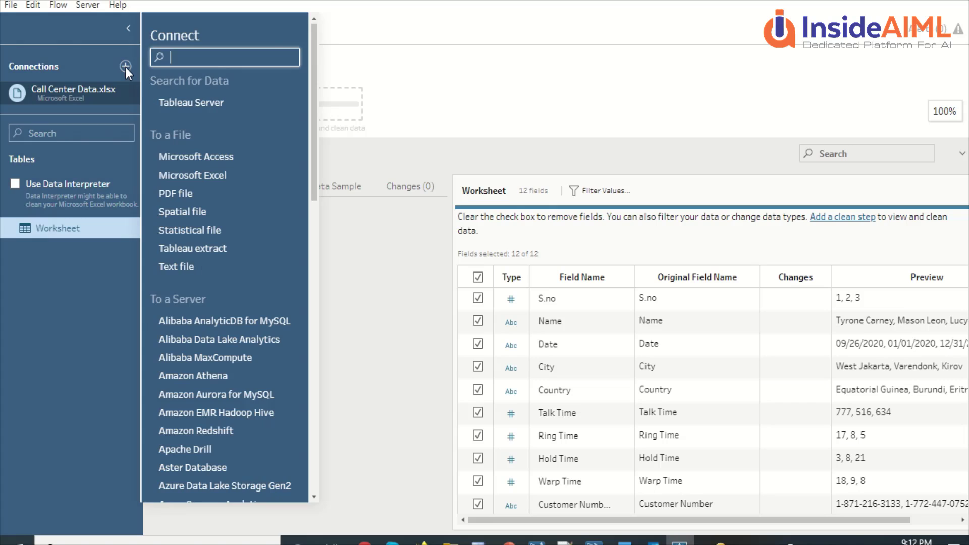
pyautogui.click(182, 175)
pyautogui.click(172, 127)
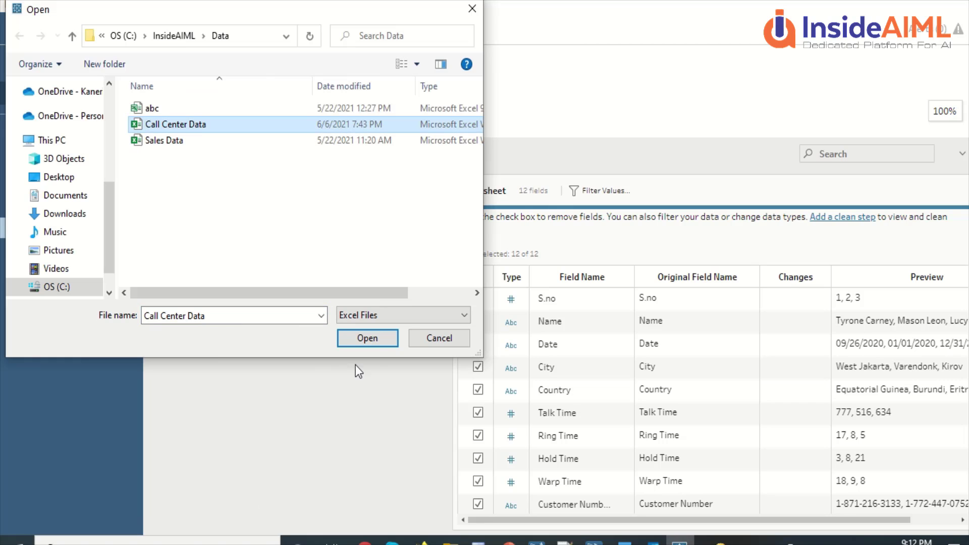
pyautogui.click(368, 337)
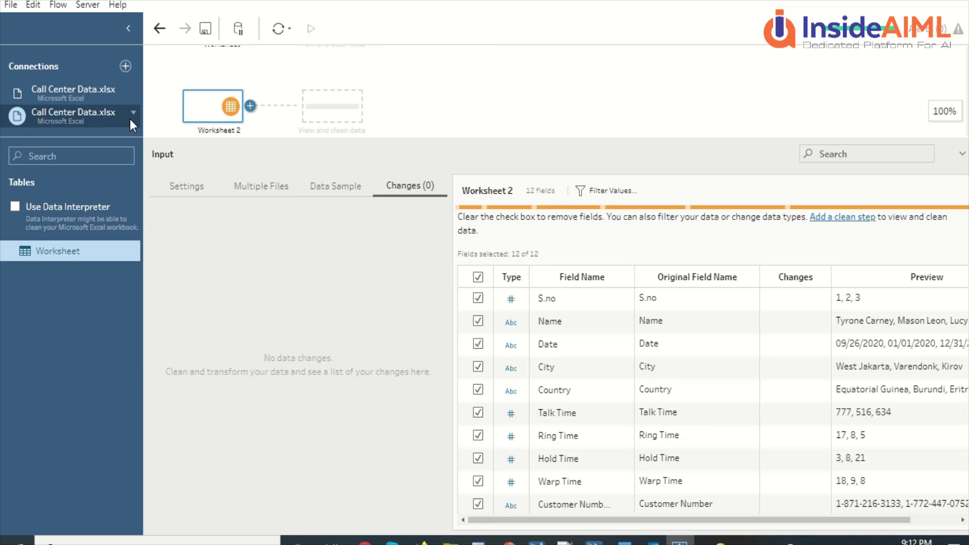
# - Add a third Microsoft Excel connection using the same Call Center Data file
pyautogui.click(126, 67)
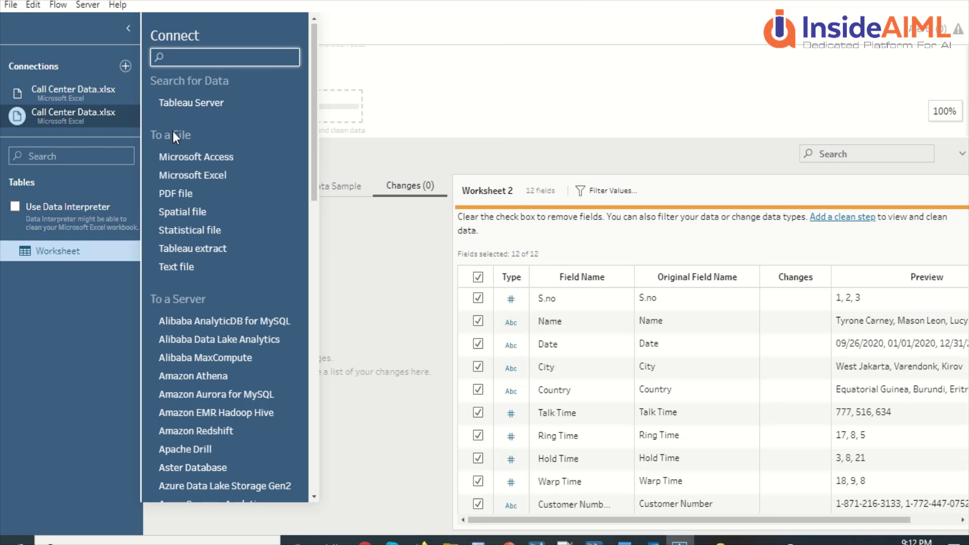
pyautogui.click(183, 174)
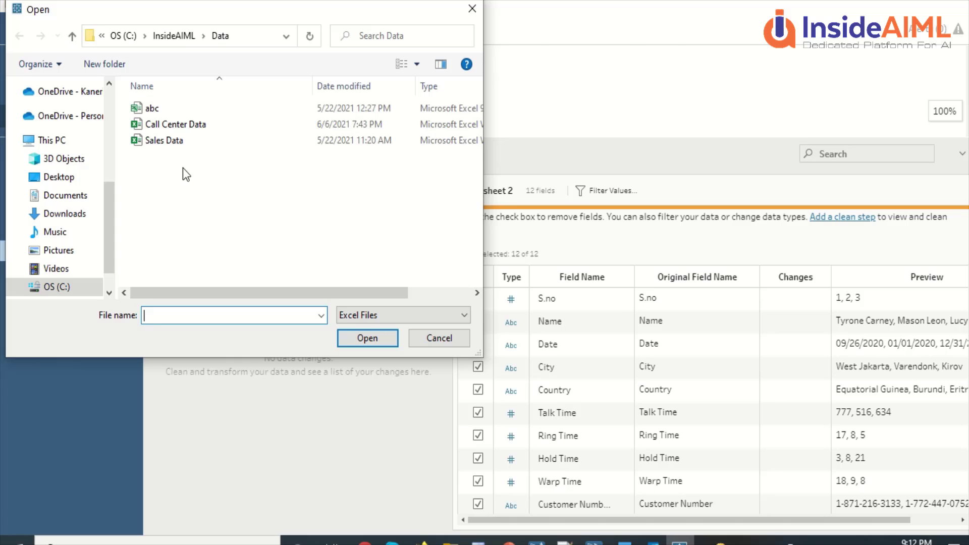
pyautogui.click(175, 124)
pyautogui.click(367, 338)
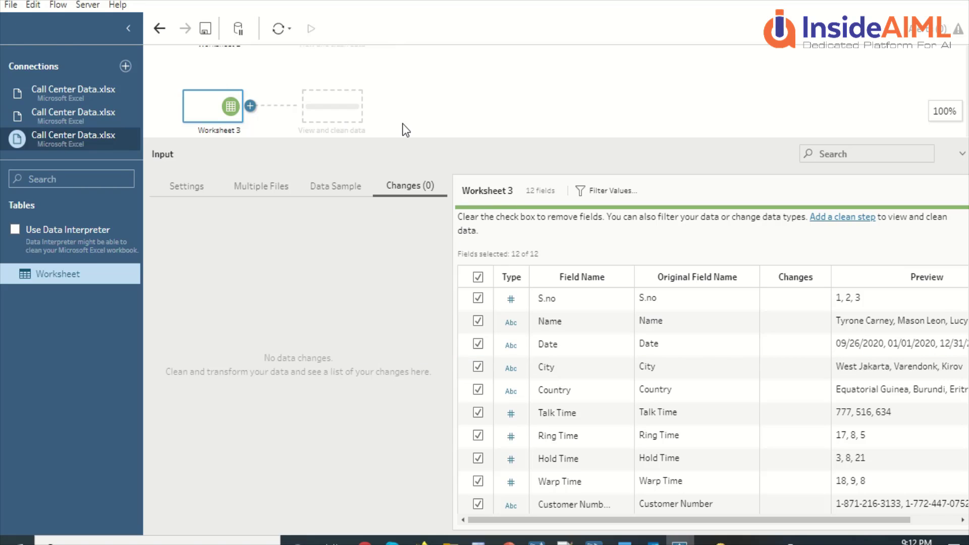
# - Add a clean step after the first Worksheet input in the flow
pyautogui.scroll(3, 377, 116)
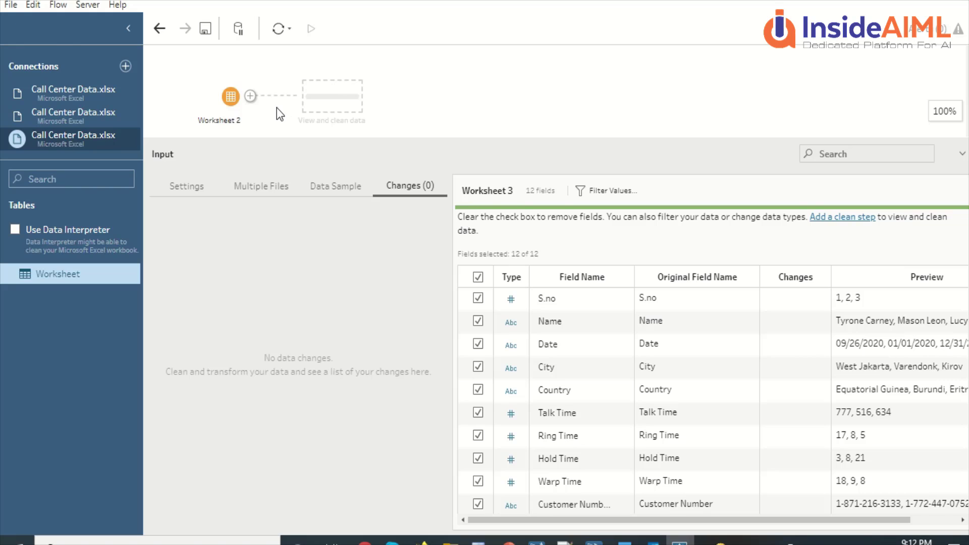
pyautogui.scroll(2, 276, 108)
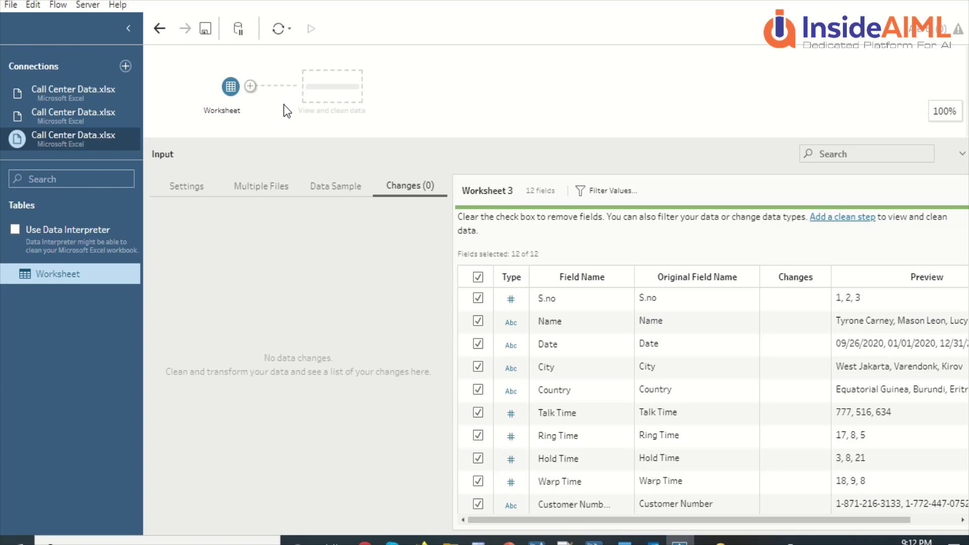
pyautogui.scroll(2, 285, 102)
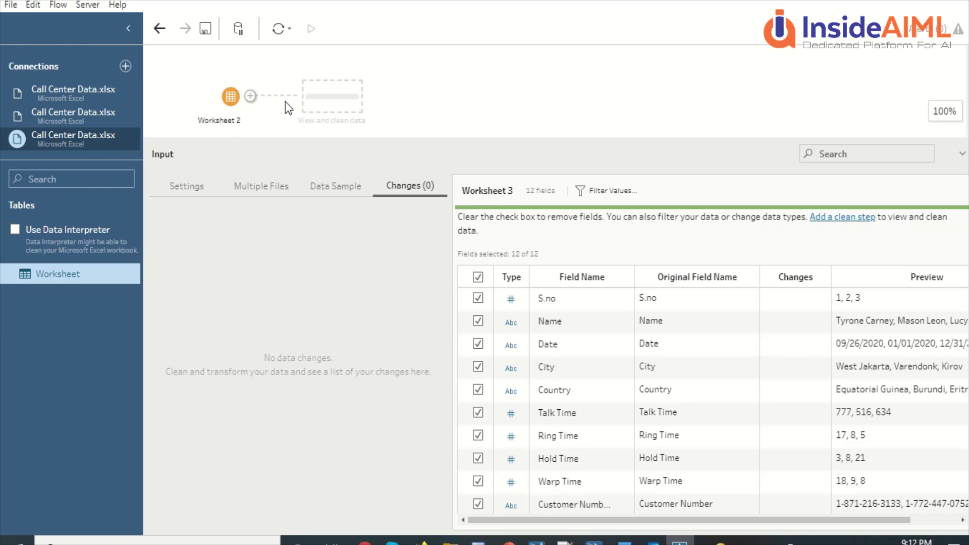
pyautogui.click(319, 103)
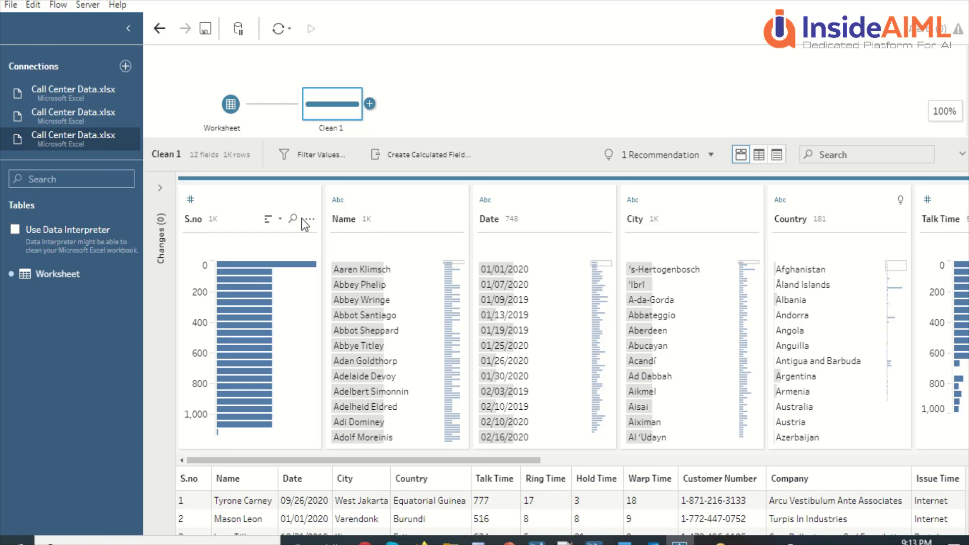
# - Filter the S.no field in Clean 1 by null values, keeping only non-null values
pyautogui.click(309, 219)
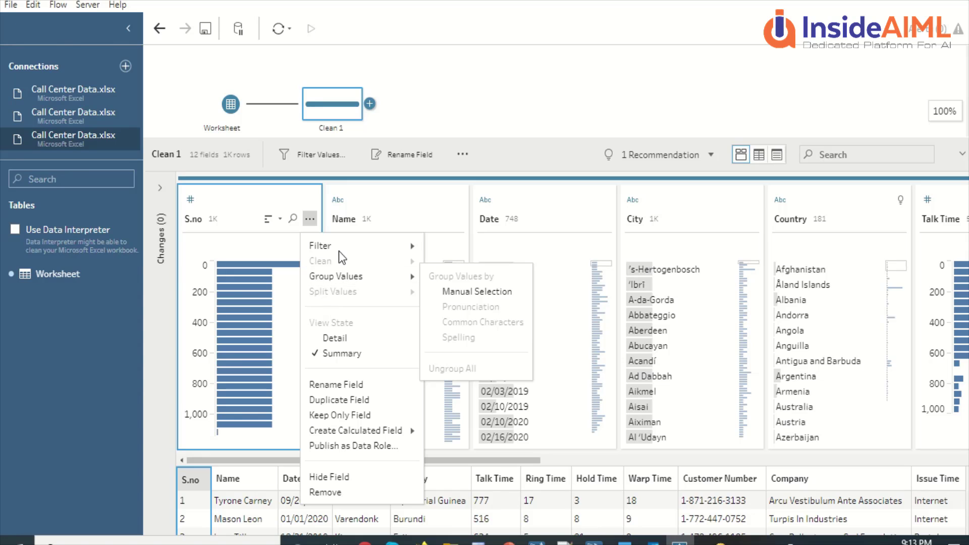
pyautogui.moveTo(340, 249)
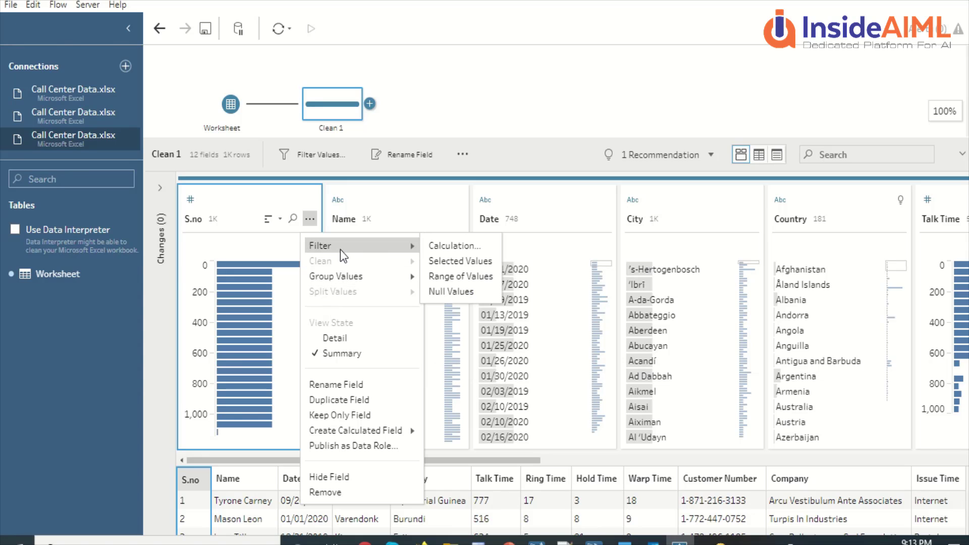
pyautogui.click(440, 291)
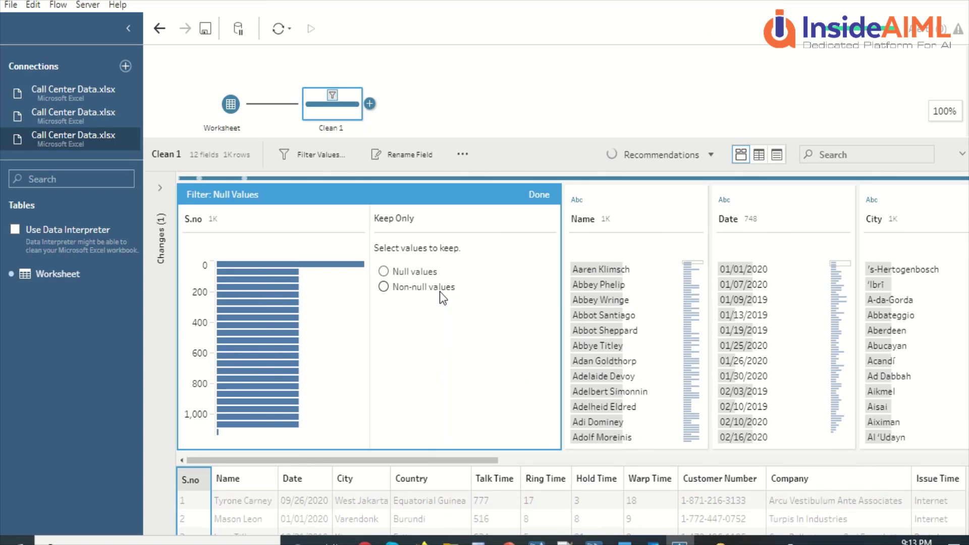
pyautogui.click(384, 287)
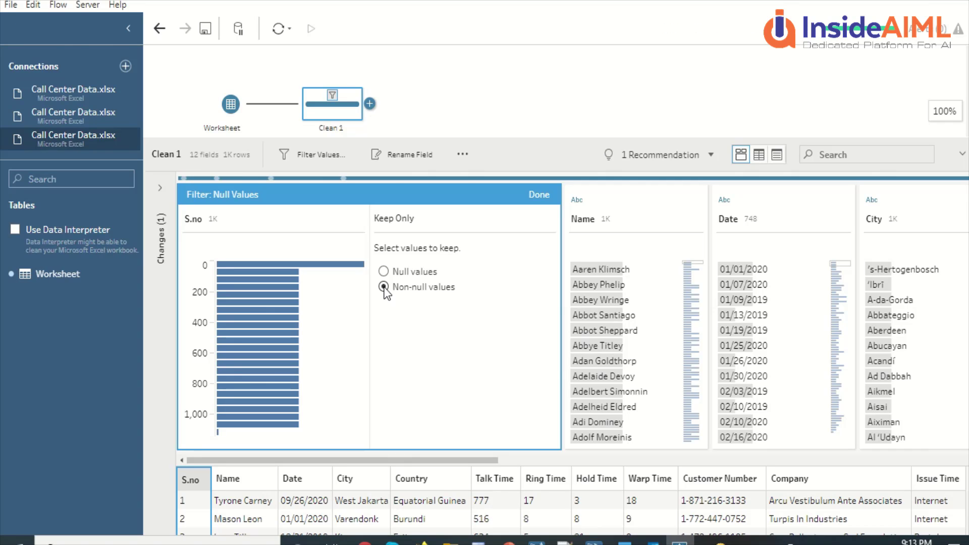
pyautogui.click(537, 196)
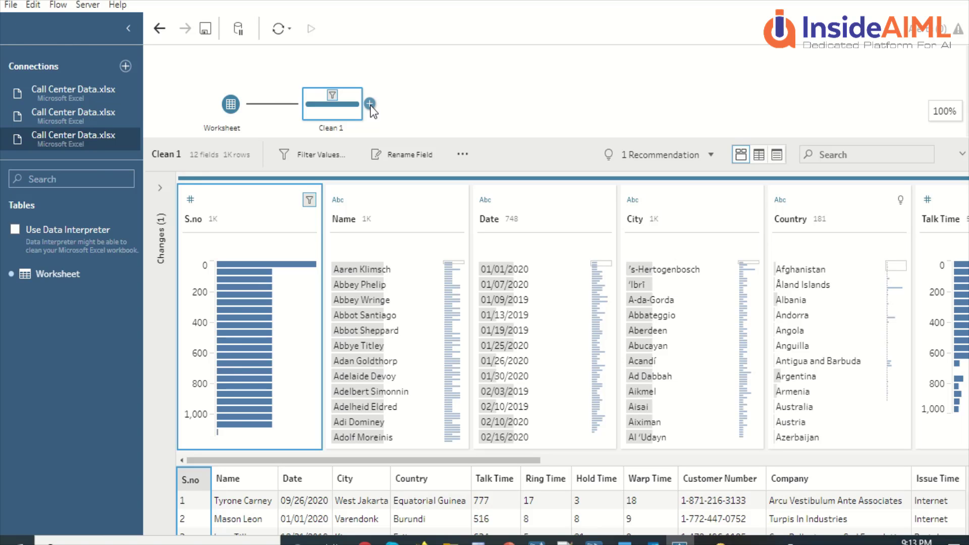
# - Add an Aggregate step after Clean 1 and group by City, Company, Country, Customer Number, Date, Hold Time, Issue Time and Name
pyautogui.click(370, 104)
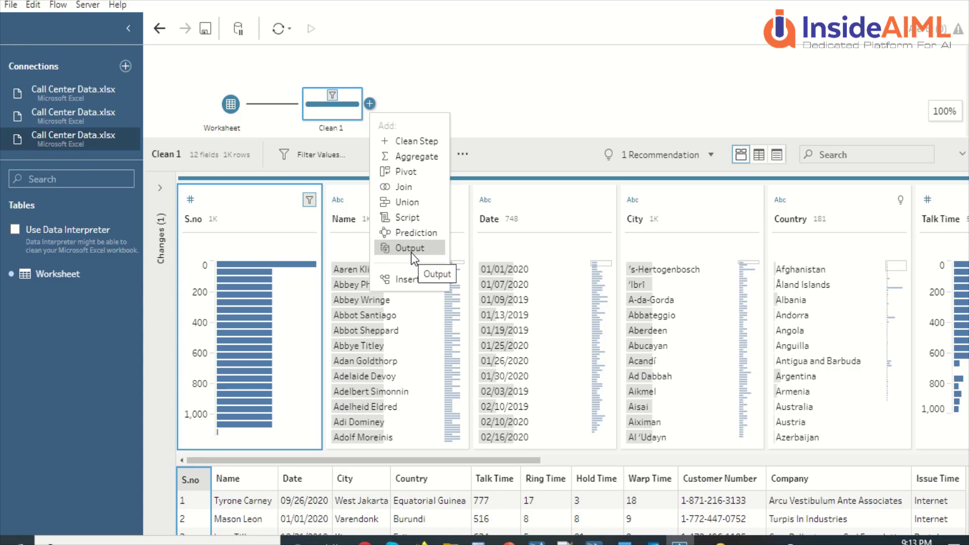
pyautogui.click(417, 158)
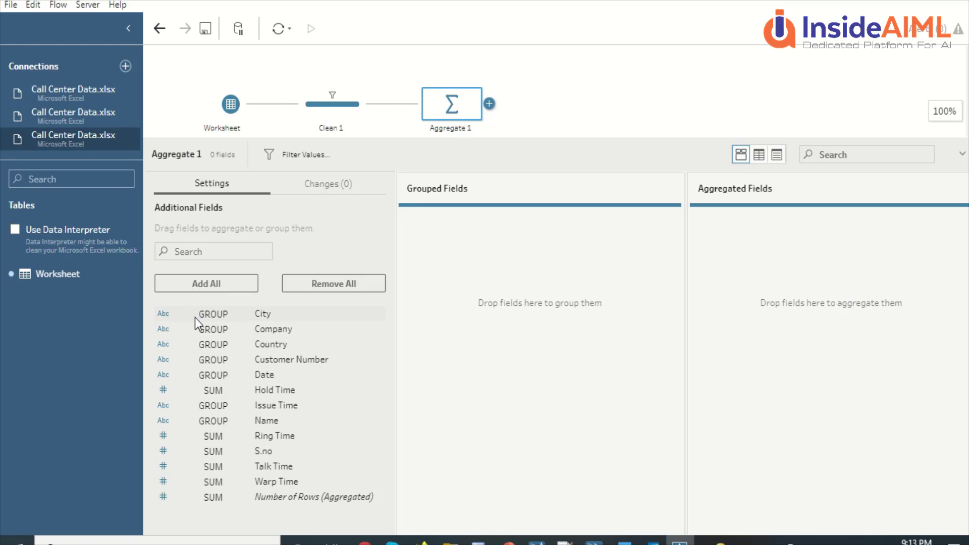
pyautogui.moveTo(257, 322); pyautogui.dragTo(449, 252)
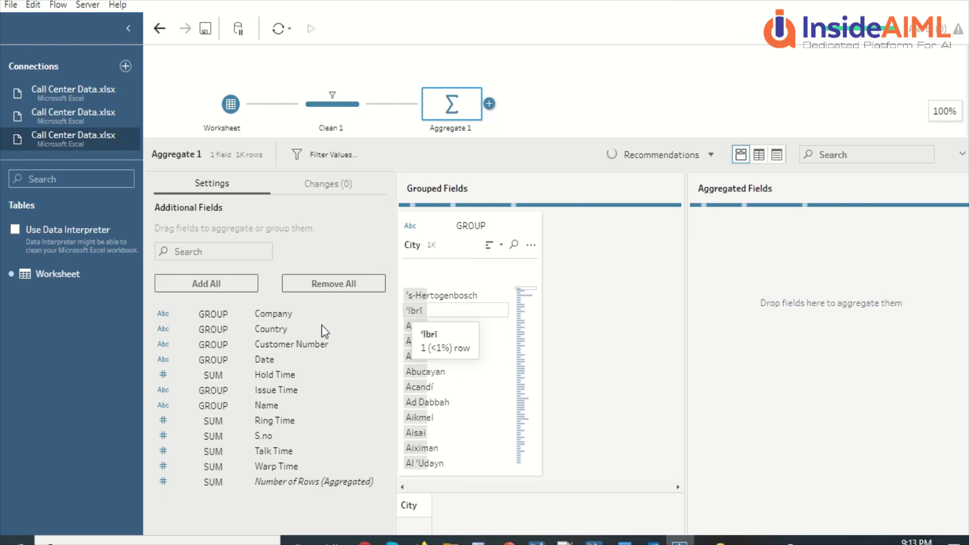
pyautogui.moveTo(248, 317); pyautogui.dragTo(538, 291)
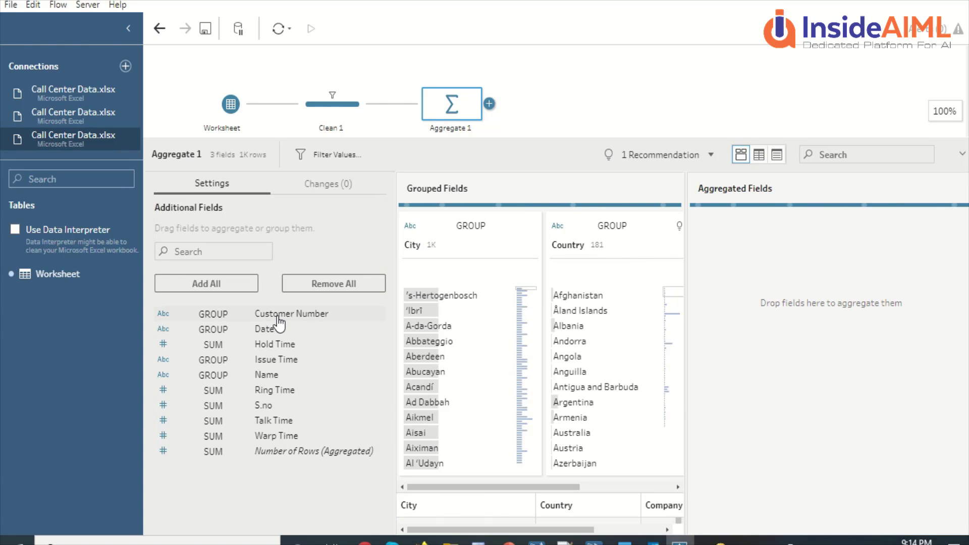
pyautogui.moveTo(276, 315); pyautogui.dragTo(526, 307)
pyautogui.moveTo(275, 311); pyautogui.dragTo(441, 316)
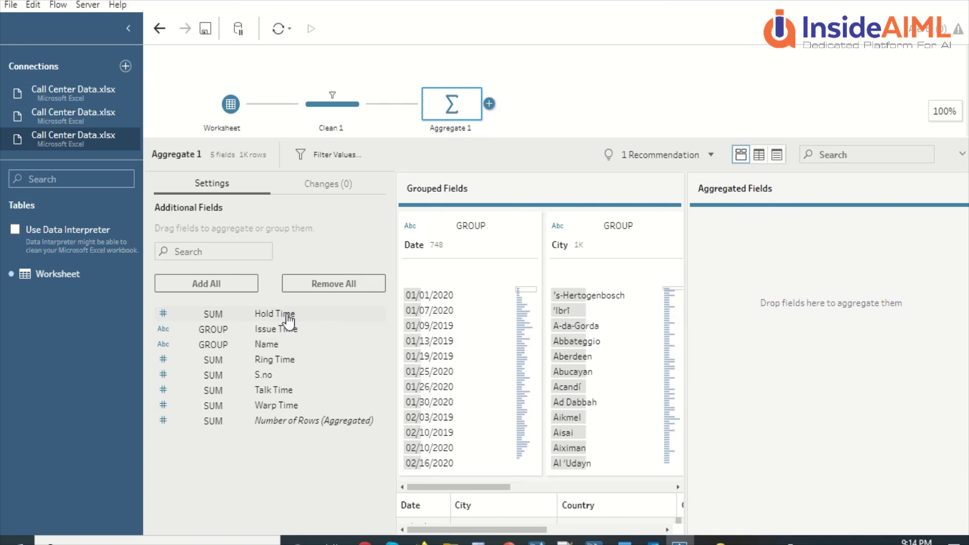
pyautogui.moveTo(287, 317); pyautogui.dragTo(461, 298)
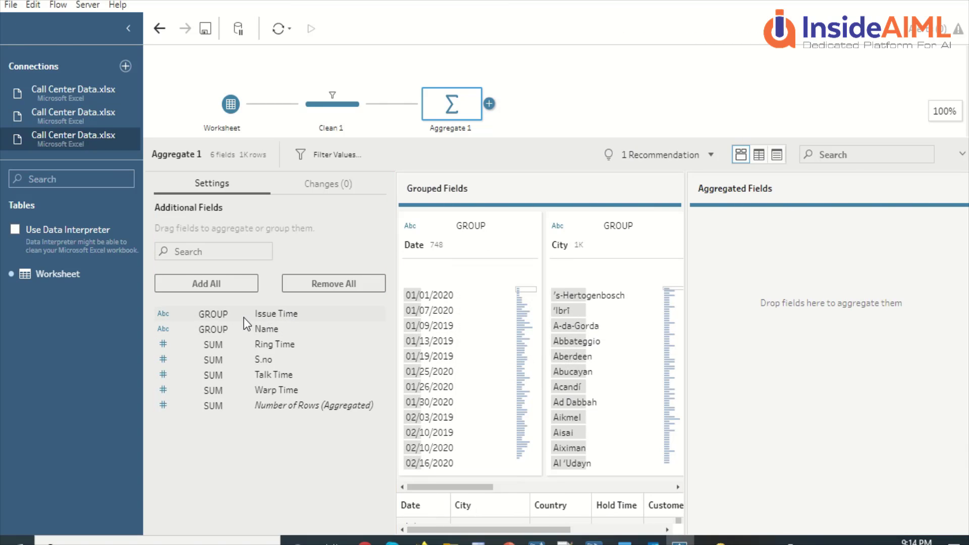
pyautogui.moveTo(372, 313); pyautogui.dragTo(468, 303)
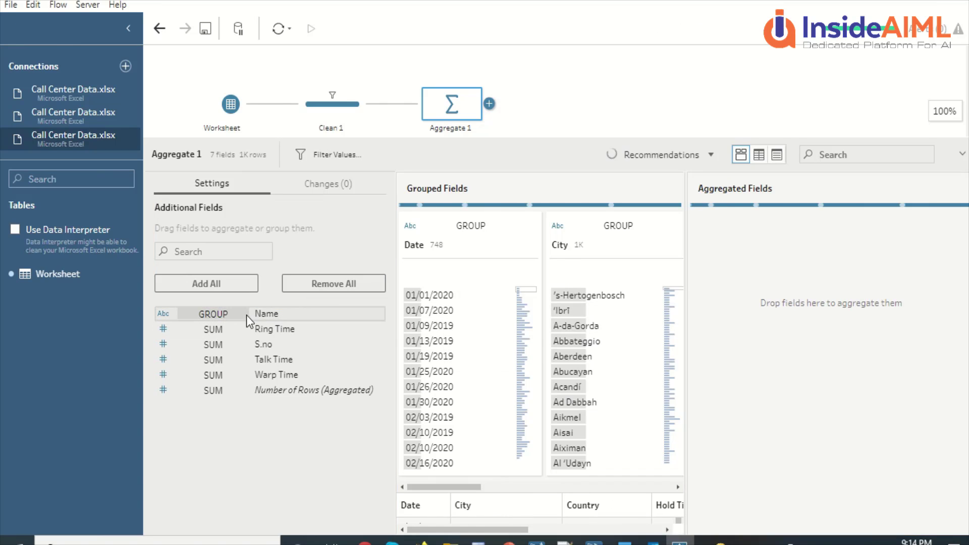
pyautogui.moveTo(246, 315); pyautogui.dragTo(464, 294)
# - In Aggregate 1, also group by Ring Time, S.no, Talk Time, Warp Time and Number of Rows (Aggregated)
pyautogui.click(224, 314)
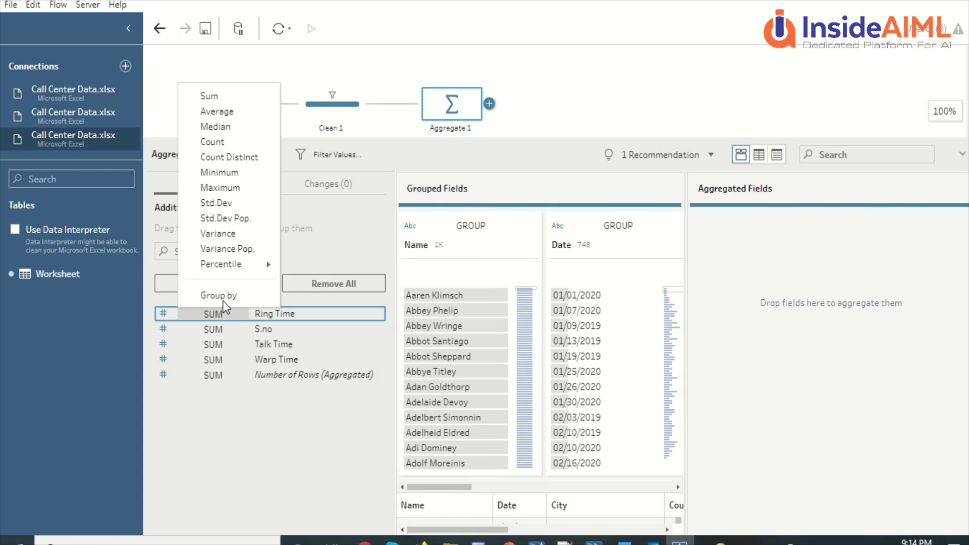
pyautogui.click(224, 298)
pyautogui.click(220, 314)
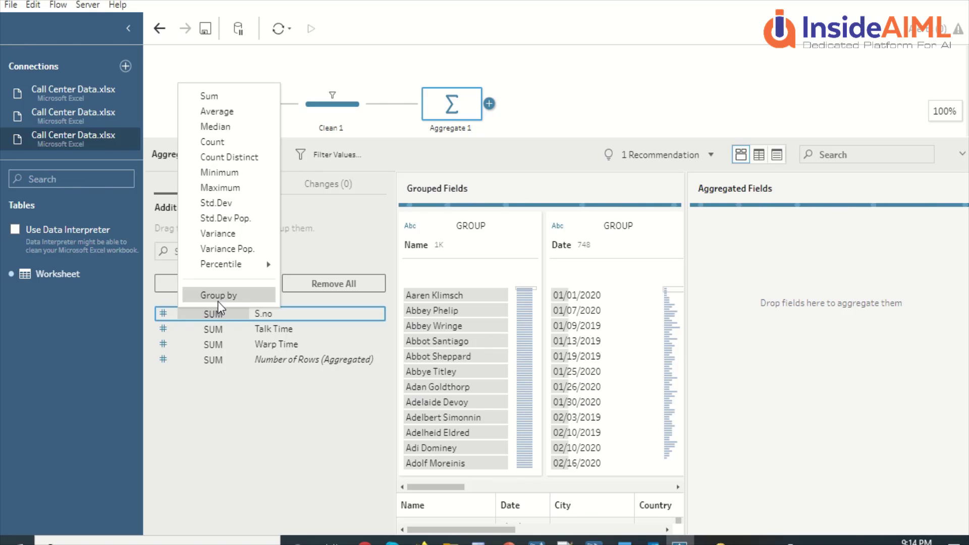
pyautogui.click(217, 295)
pyautogui.click(215, 314)
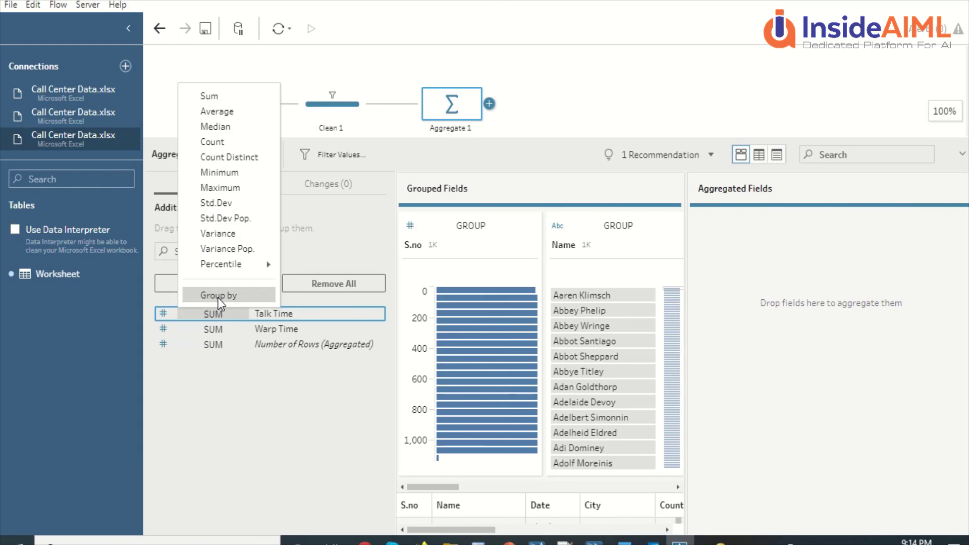
pyautogui.click(217, 296)
pyautogui.click(216, 314)
pyautogui.click(216, 298)
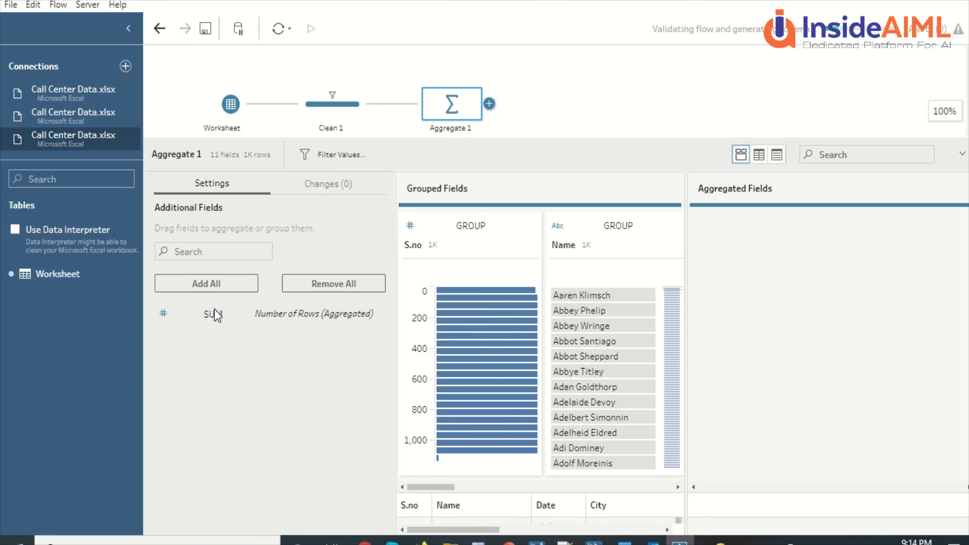
pyautogui.click(214, 313)
pyautogui.click(214, 297)
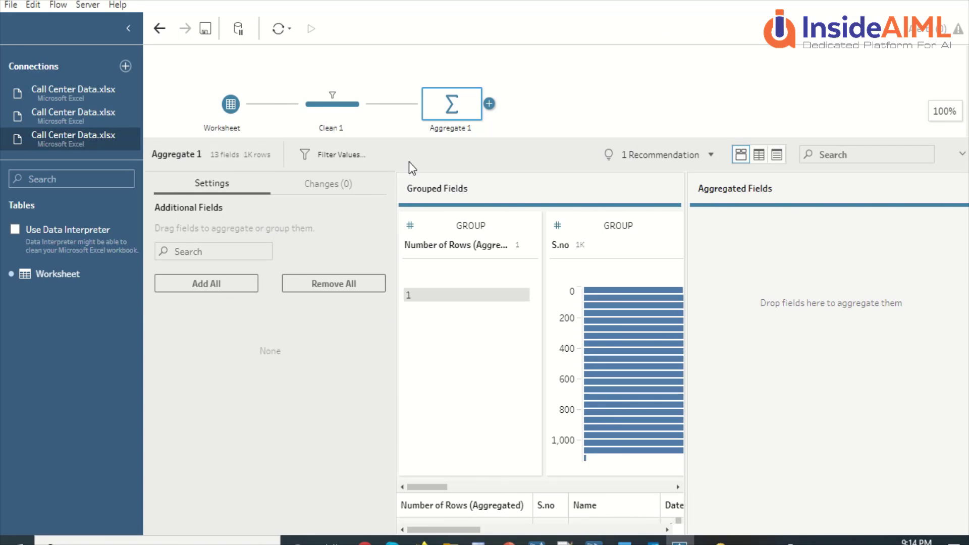
# - Add a clean step after Aggregate 1 and compare its fields with those in Clean 1
pyautogui.click(489, 104)
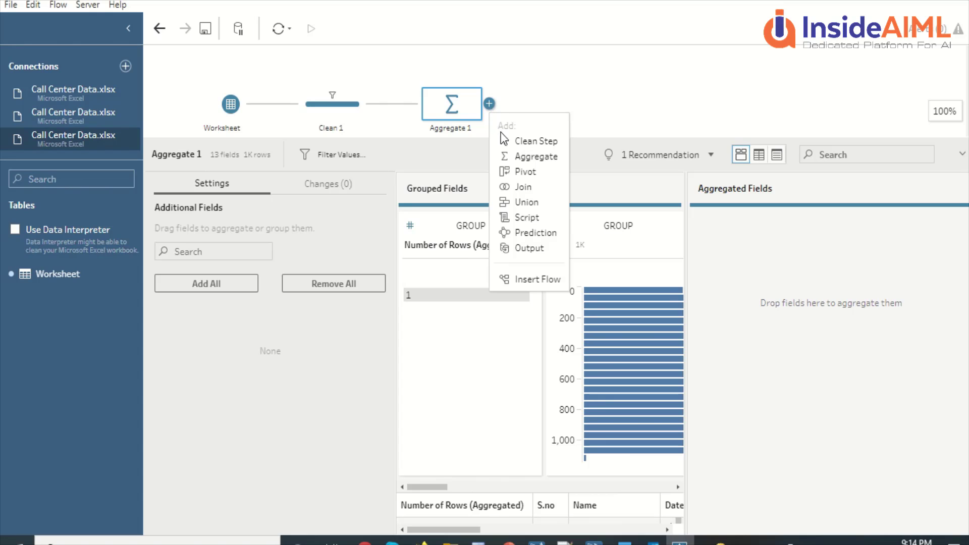
pyautogui.click(529, 141)
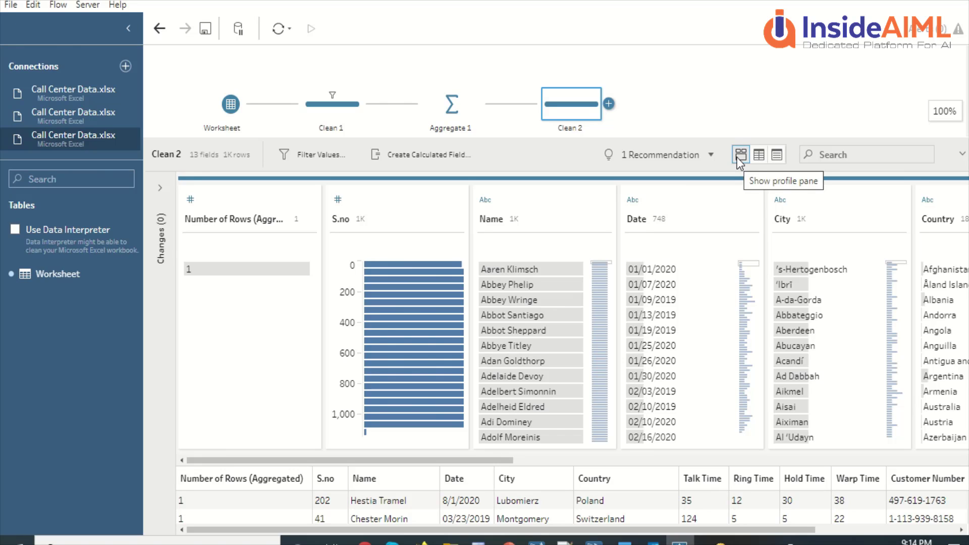
pyautogui.scroll(-3, 498, 296)
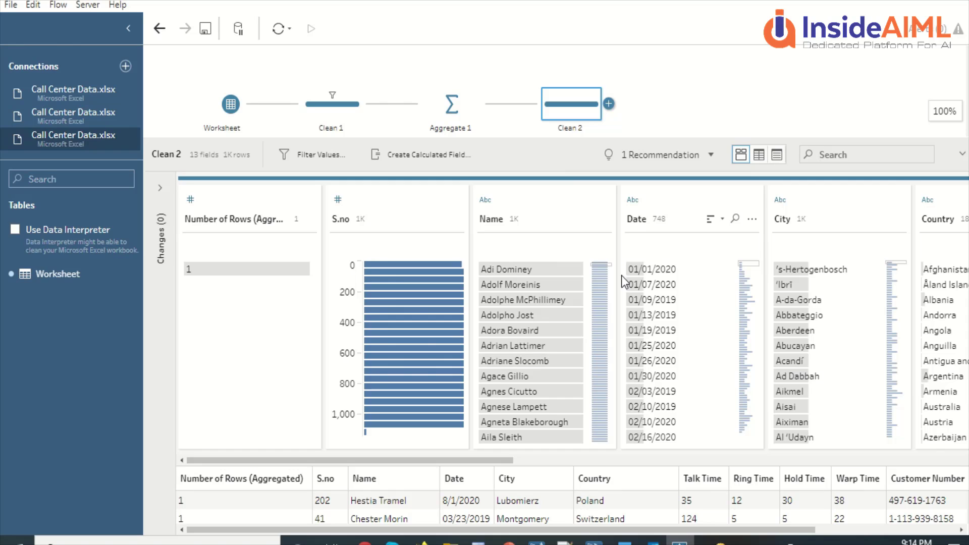
pyautogui.click(329, 115)
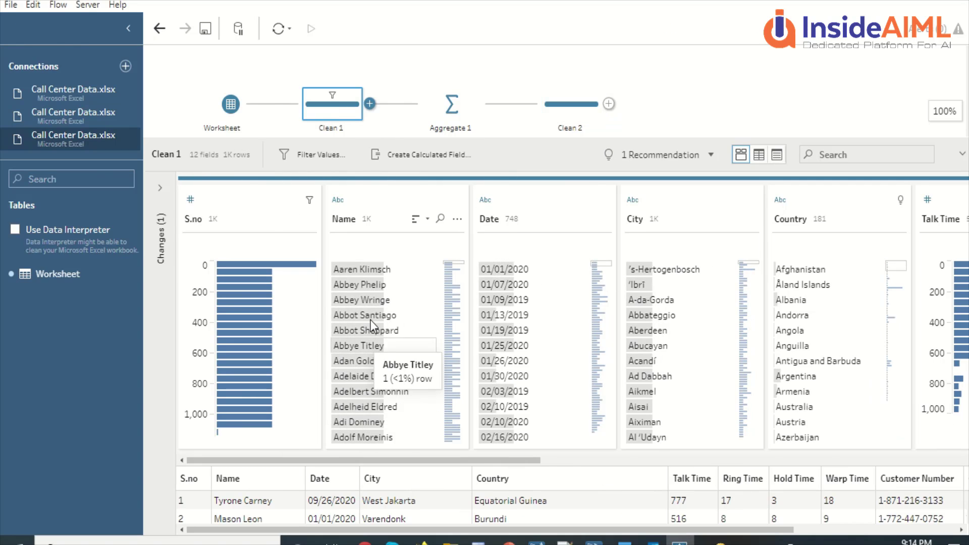
pyautogui.click(573, 120)
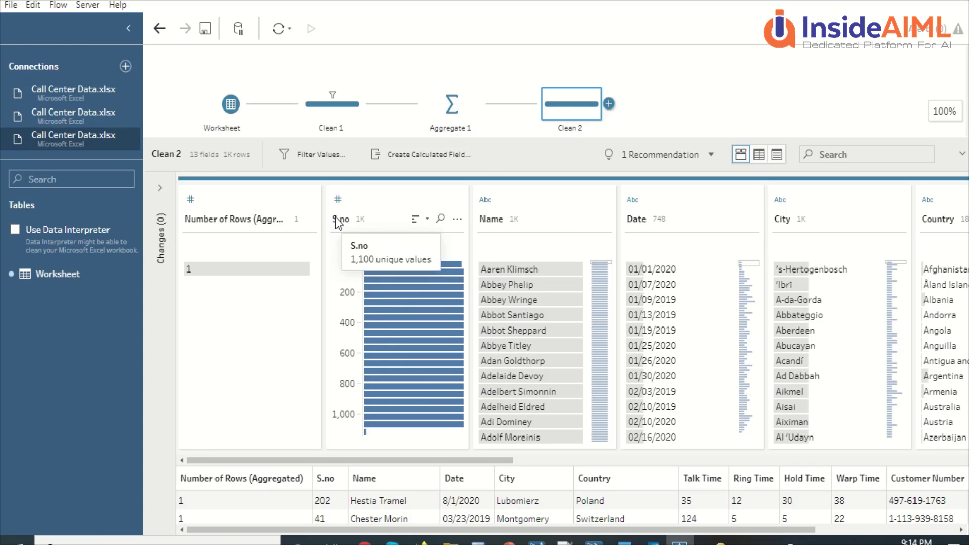
# - Change the data type of the Date field in Clean 2 from String to Date
pyautogui.click(634, 200)
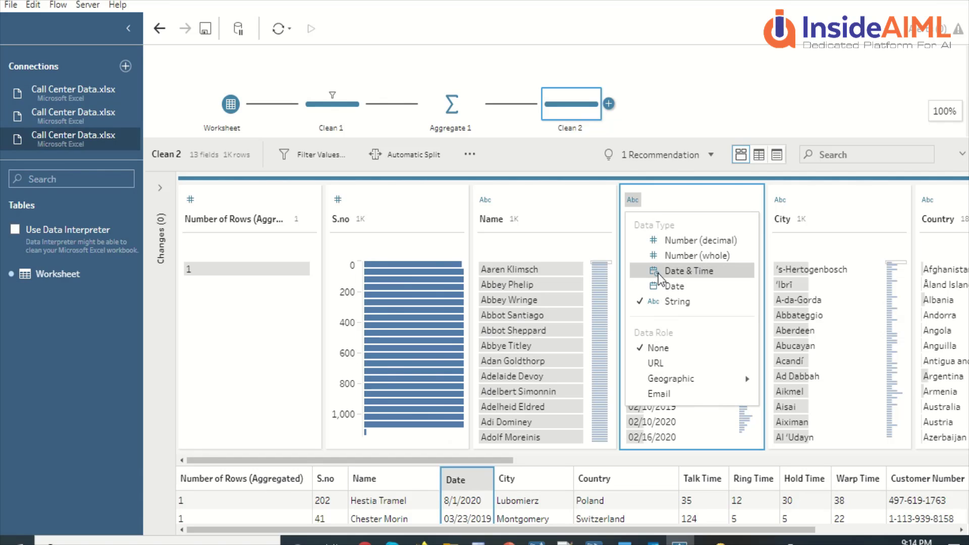
pyautogui.click(661, 286)
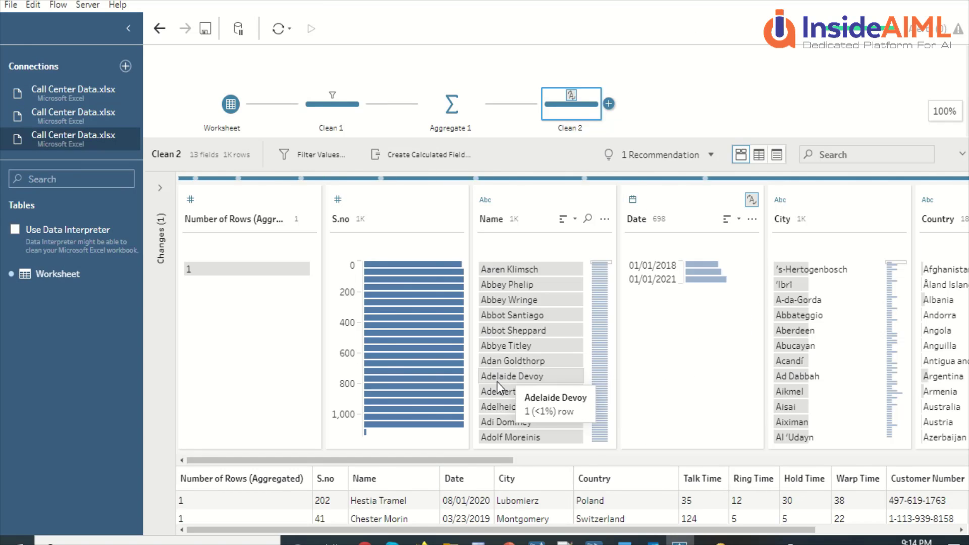
pyautogui.moveTo(487, 459); pyautogui.dragTo(488, 454)
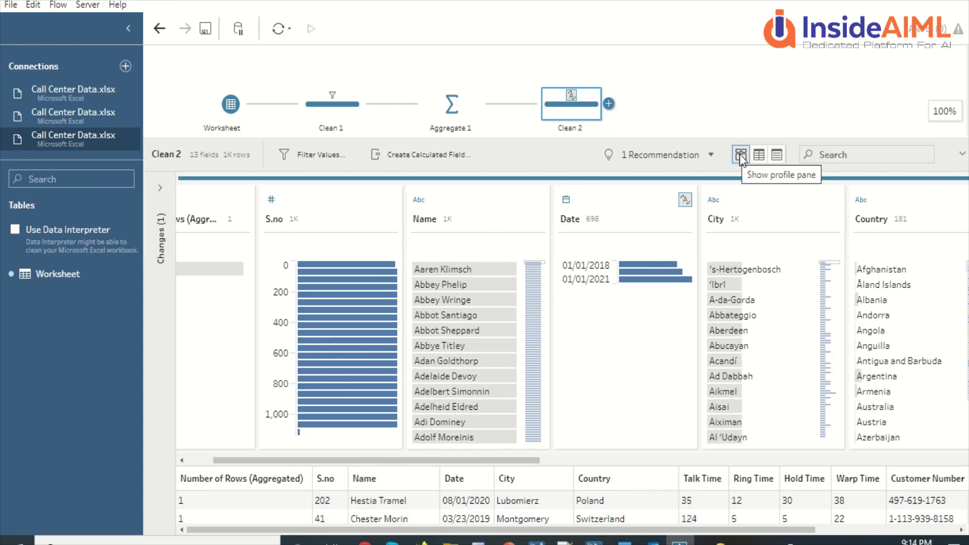
# - Examine the Clean 2 data as a grid and as a field list, and check the Aggregate 1 grouping
pyautogui.click(758, 155)
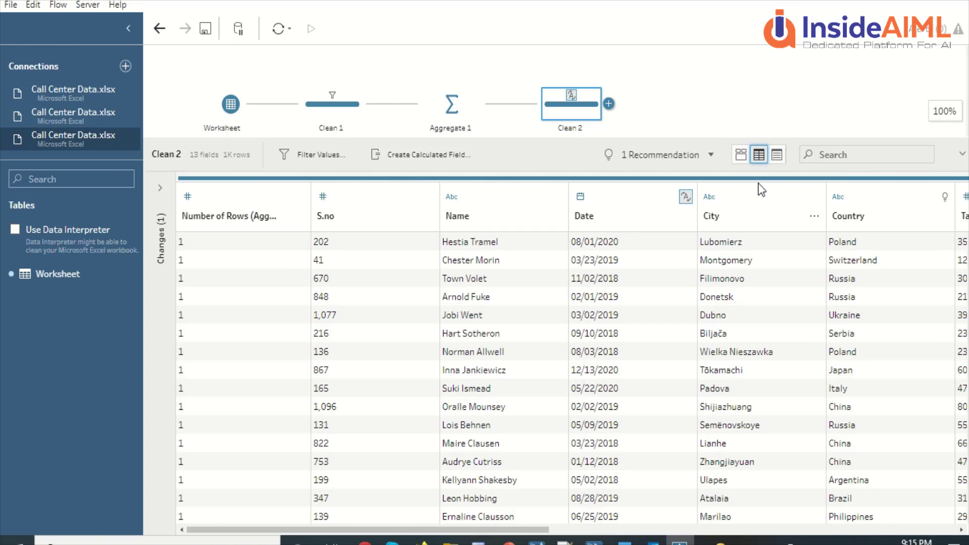
pyautogui.click(777, 155)
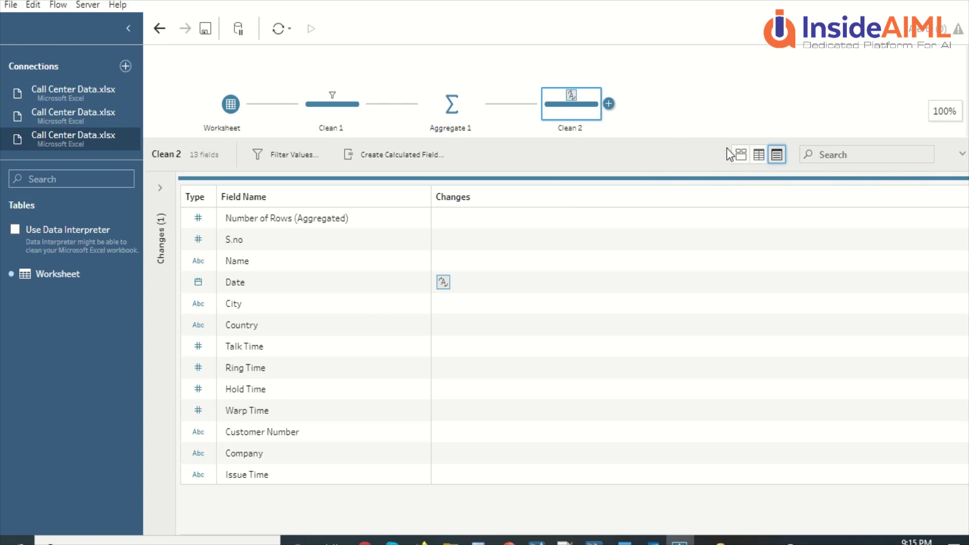
pyautogui.click(758, 155)
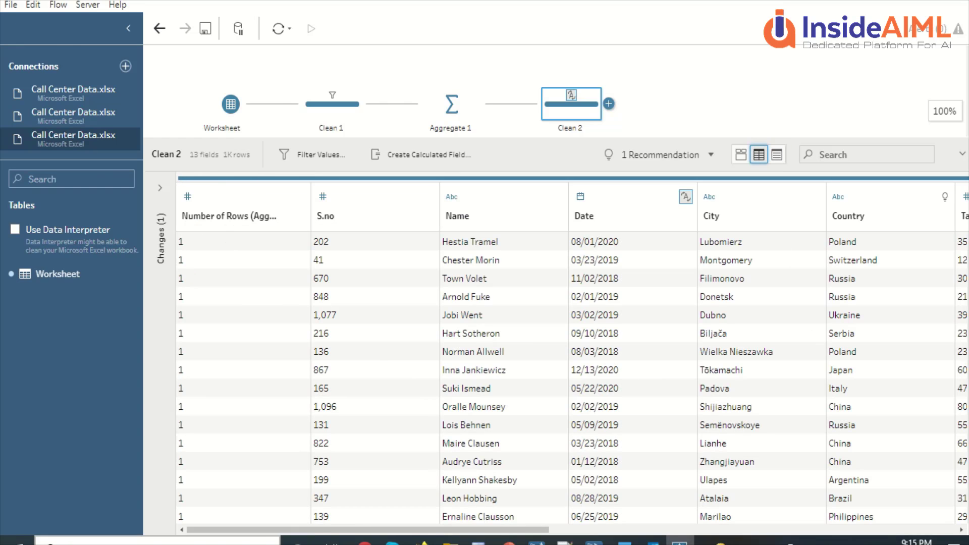
pyautogui.moveTo(338, 530); pyautogui.dragTo(507, 505)
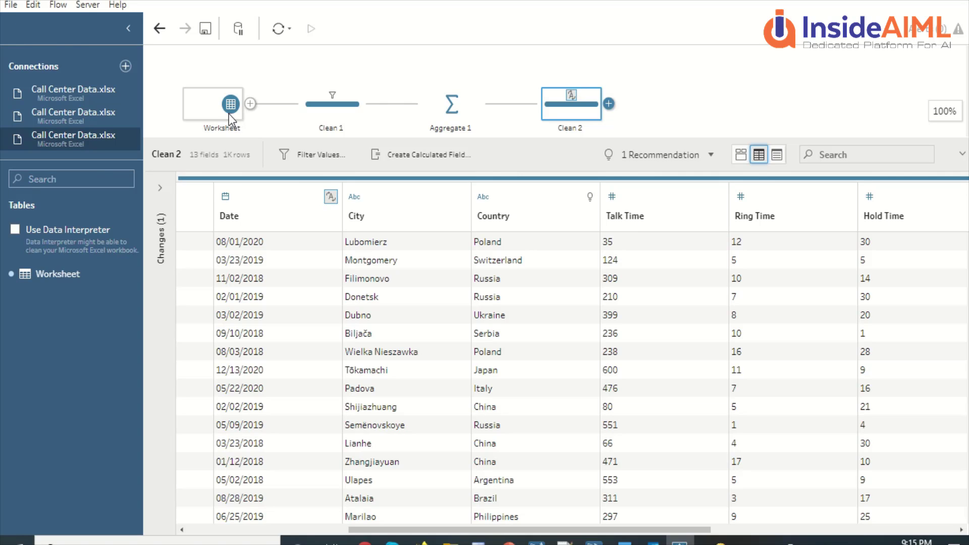
pyautogui.click(290, 529)
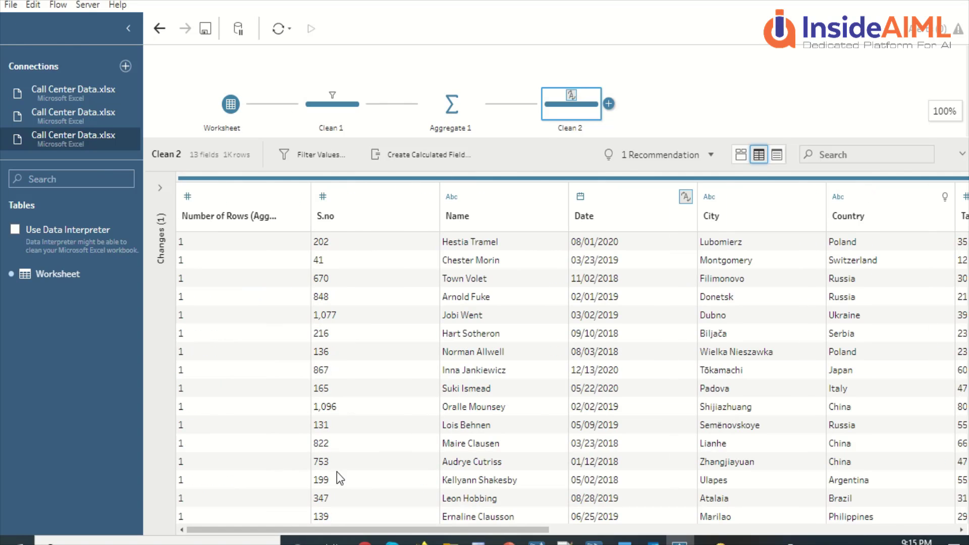
pyautogui.click(467, 102)
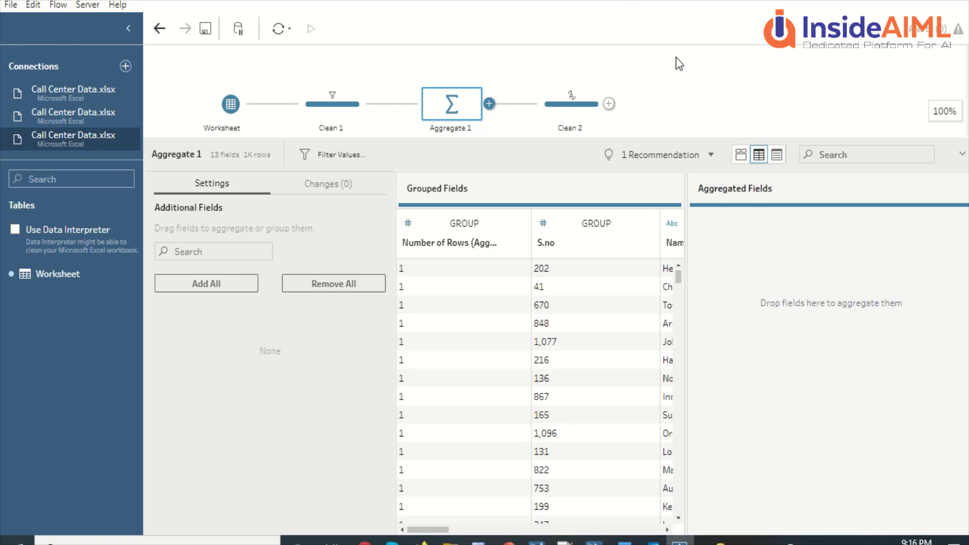
pyautogui.click(572, 108)
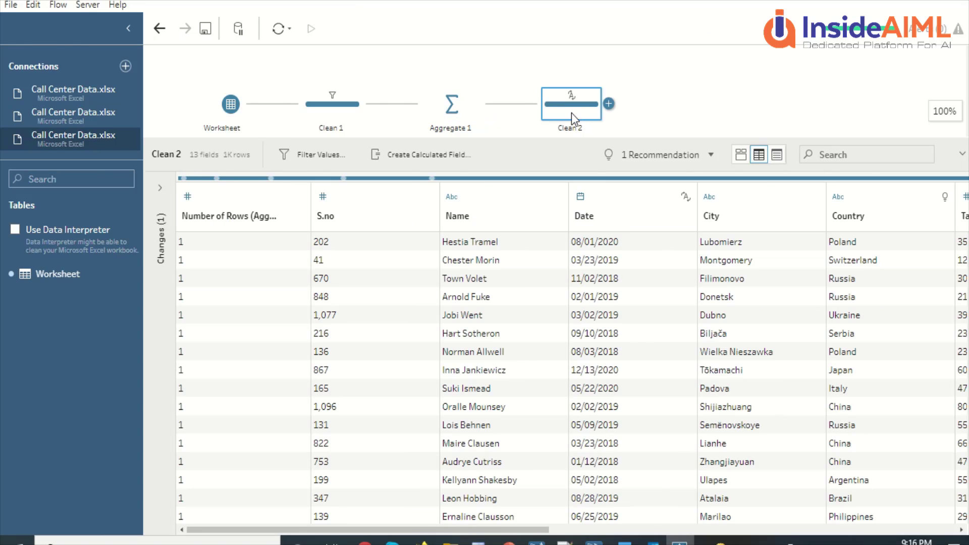
# - Add an Aggregate step after the Worksheet 2 input
pyautogui.click(708, 108)
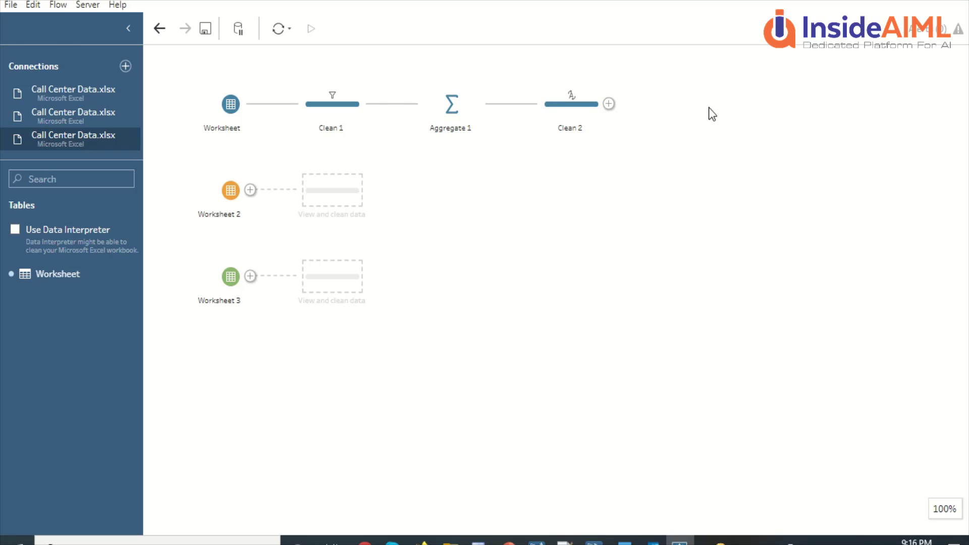
pyautogui.click(249, 191)
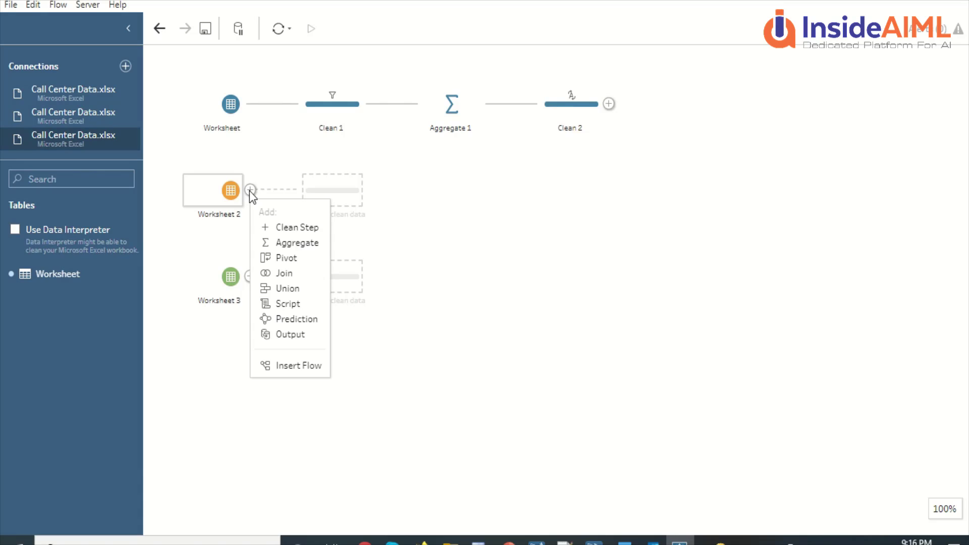
pyautogui.click(269, 242)
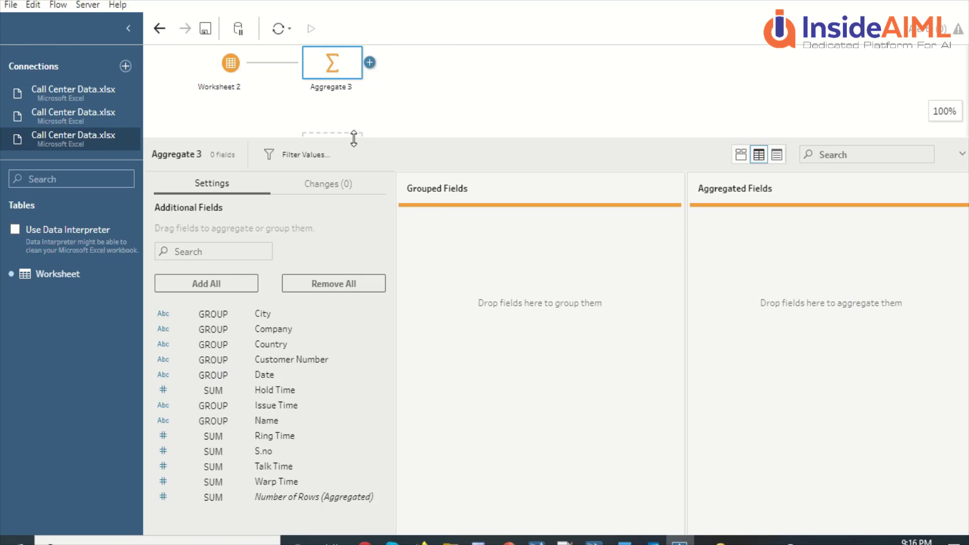
# - Add a clean step after the Worksheet 3 input
pyautogui.scroll(-1, 371, 124)
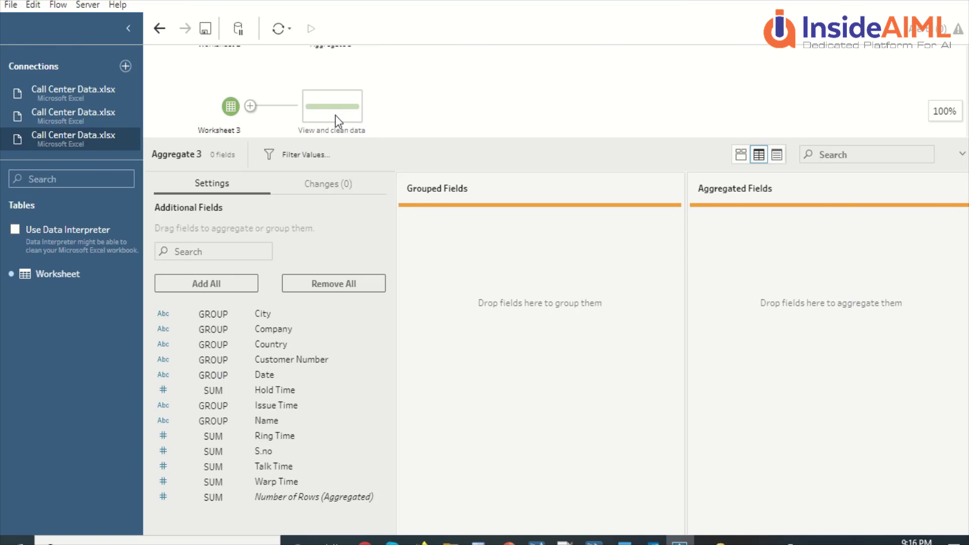
pyautogui.click(251, 108)
pyautogui.click(268, 142)
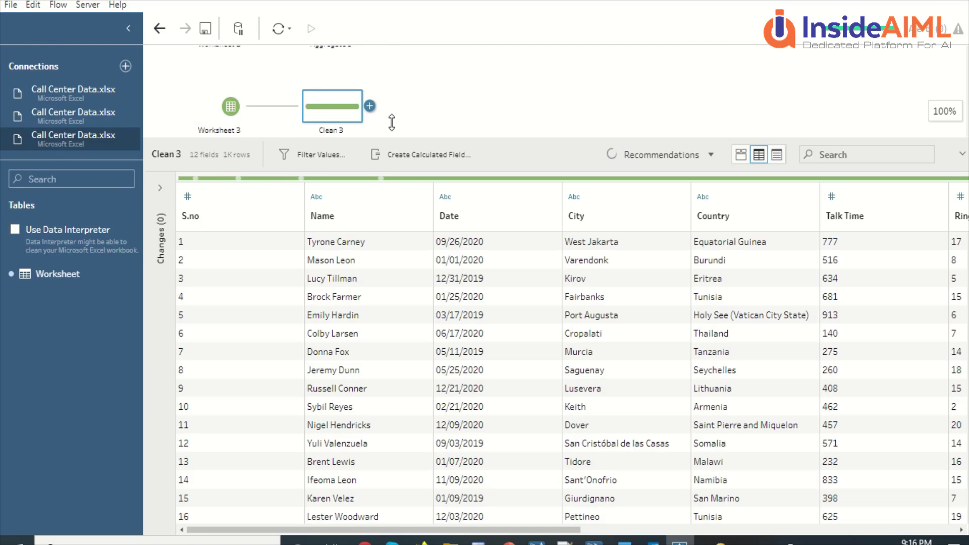
# - Remove the Aggregate 3 step from the Worksheet 2 branch of the flow
pyautogui.scroll(2, 392, 122)
pyautogui.scroll(-1, 391, 122)
pyautogui.scroll(-1, 353, 101)
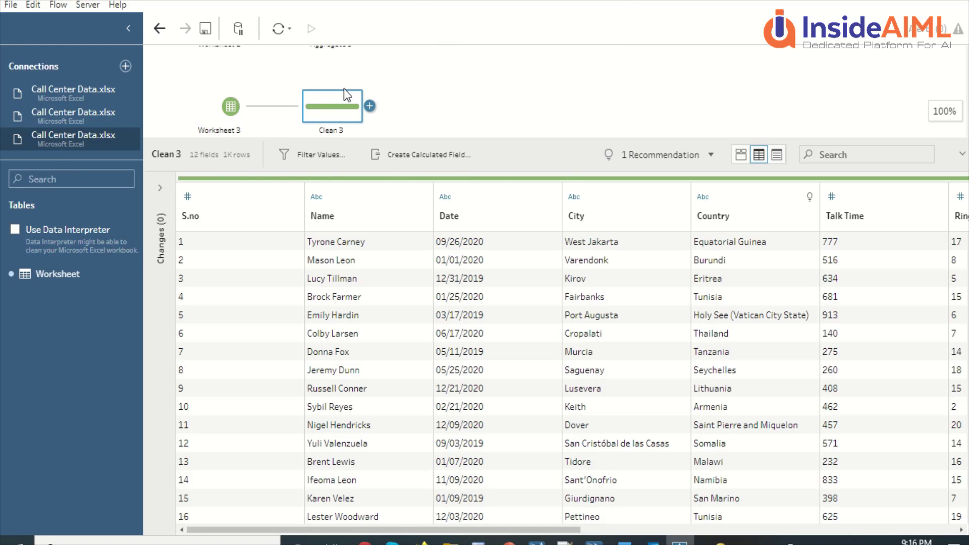
pyautogui.scroll(1, 303, 107)
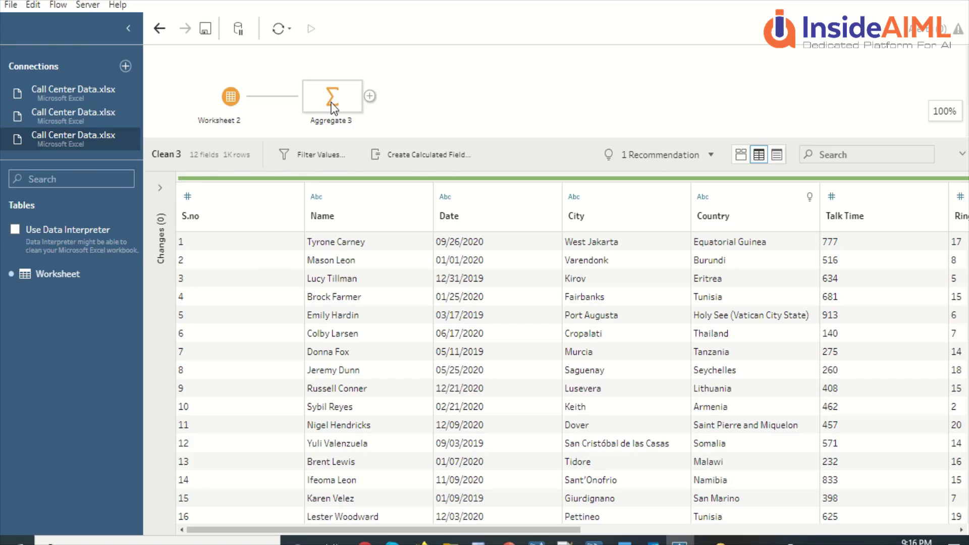
pyautogui.click(331, 103)
pyautogui.click(276, 104)
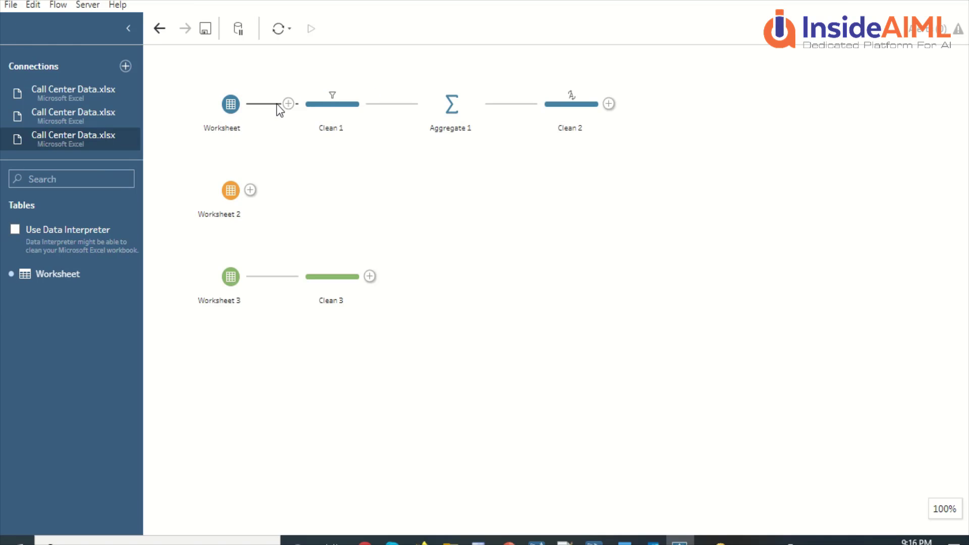
# - Add a clean step after Worksheet 2 and keep only the City and Country fields in it
pyautogui.click(250, 190)
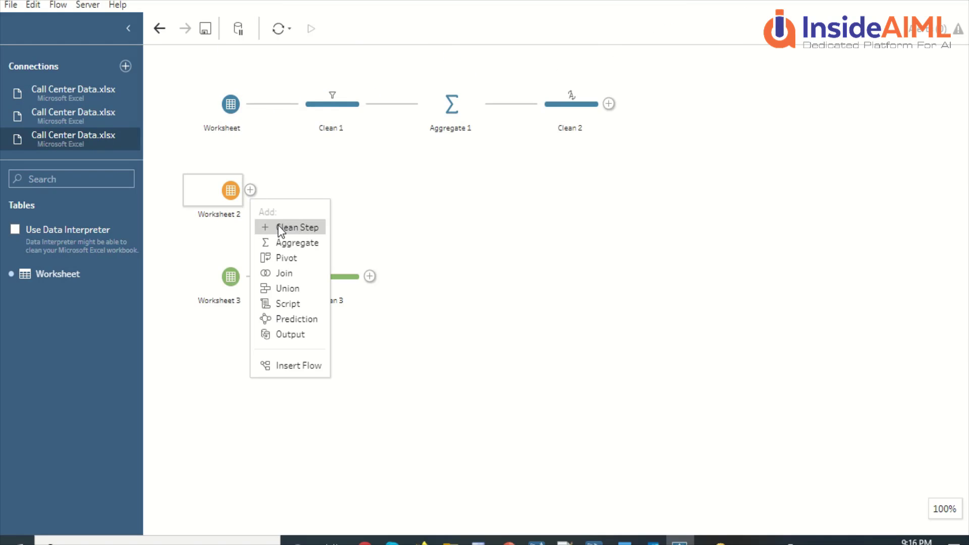
pyautogui.click(277, 227)
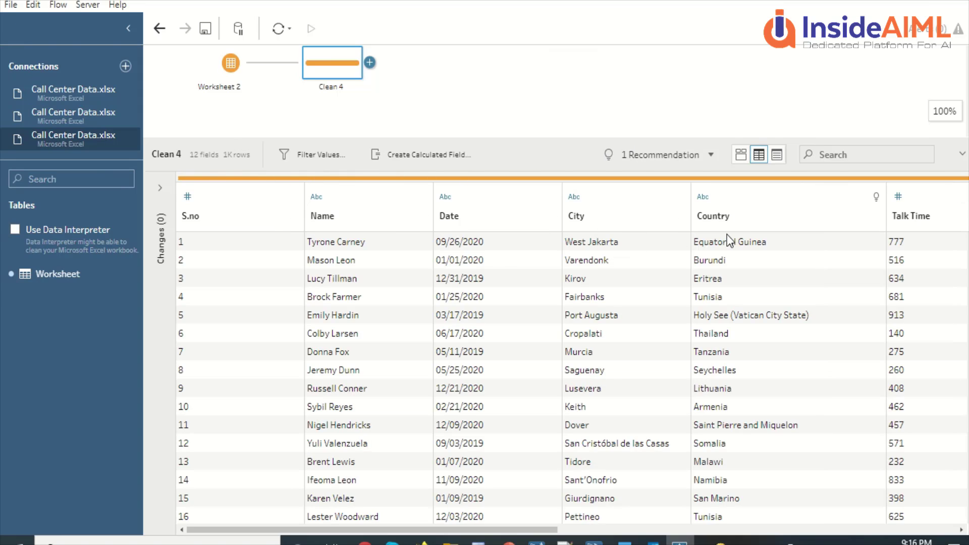
pyautogui.click(612, 213)
pyautogui.keyDown('ctrl'); pyautogui.click(763, 216); pyautogui.keyUp('ctrl')
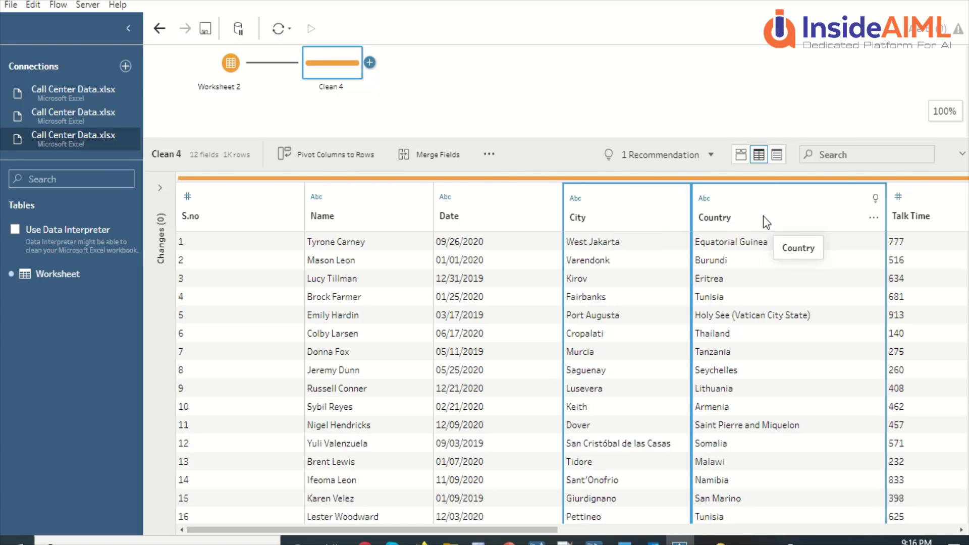
pyautogui.rightClick(634, 211)
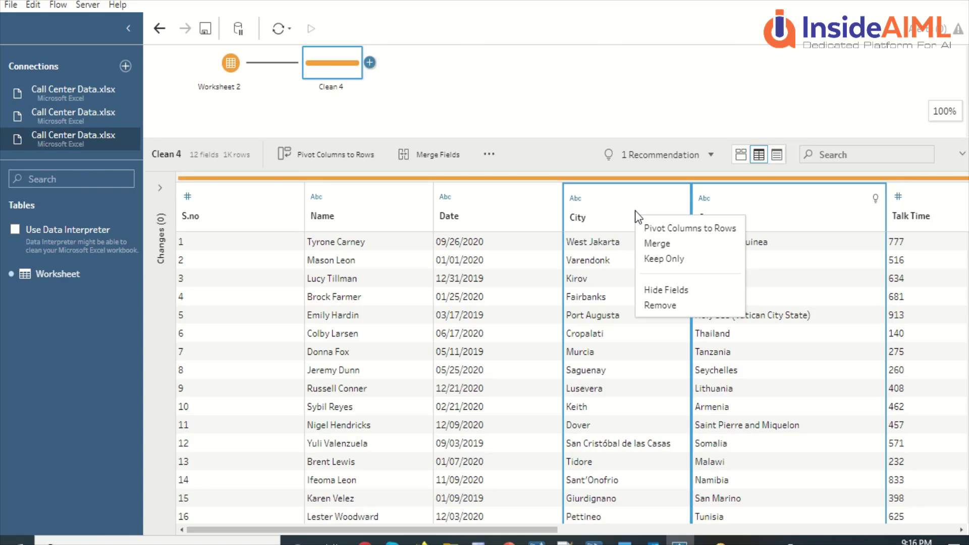
pyautogui.click(654, 259)
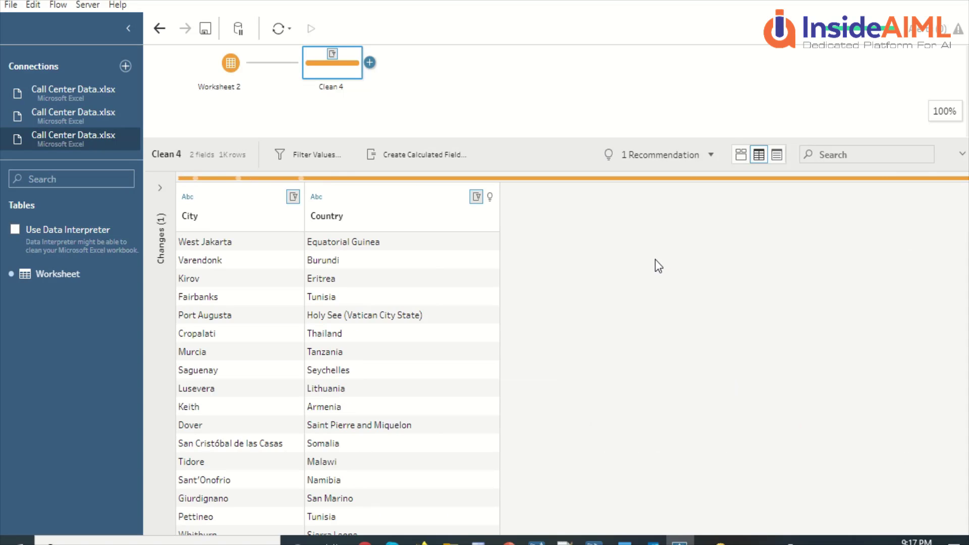
# - Filter the City field in the Worksheet 2 clean step to keep only non-null values
pyautogui.click(294, 197)
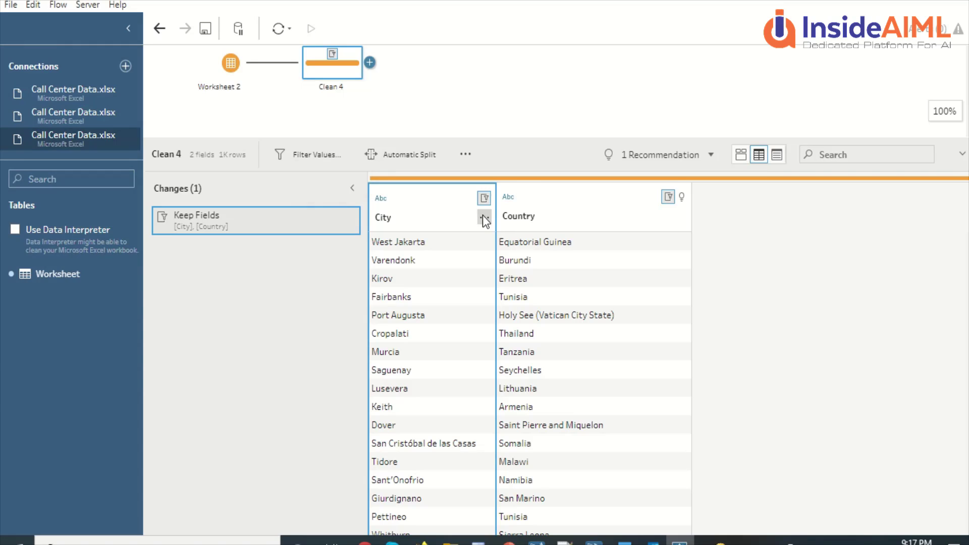
pyautogui.rightClick(409, 220)
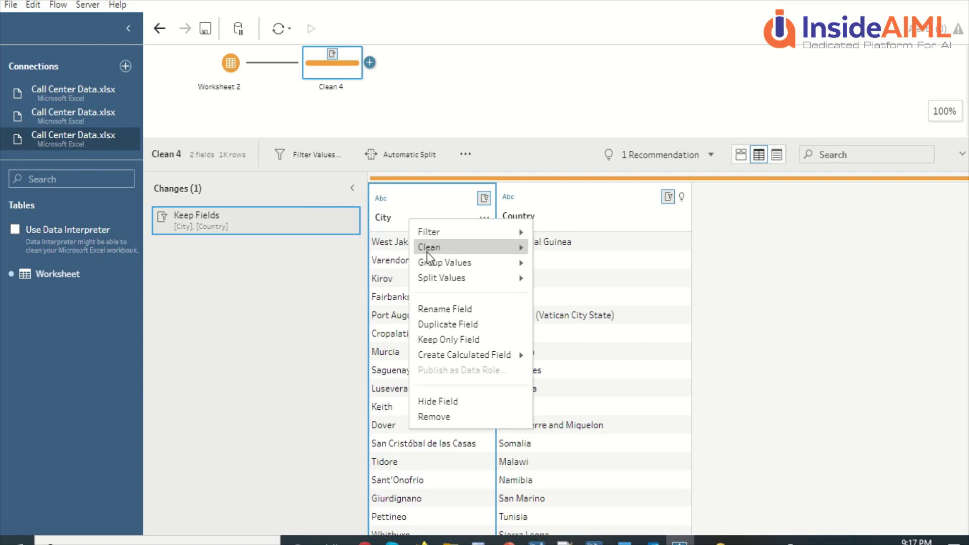
pyautogui.moveTo(440, 233)
pyautogui.click(546, 277)
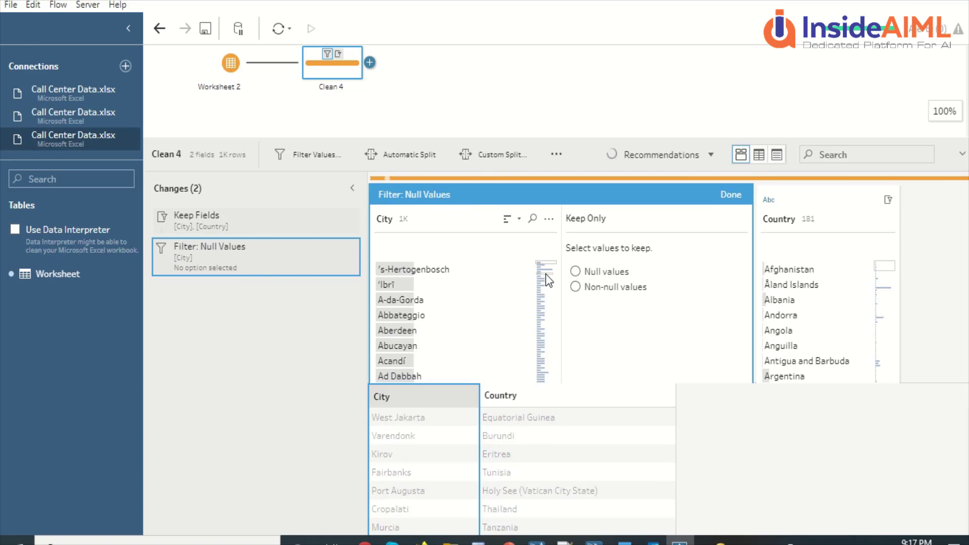
pyautogui.click(575, 286)
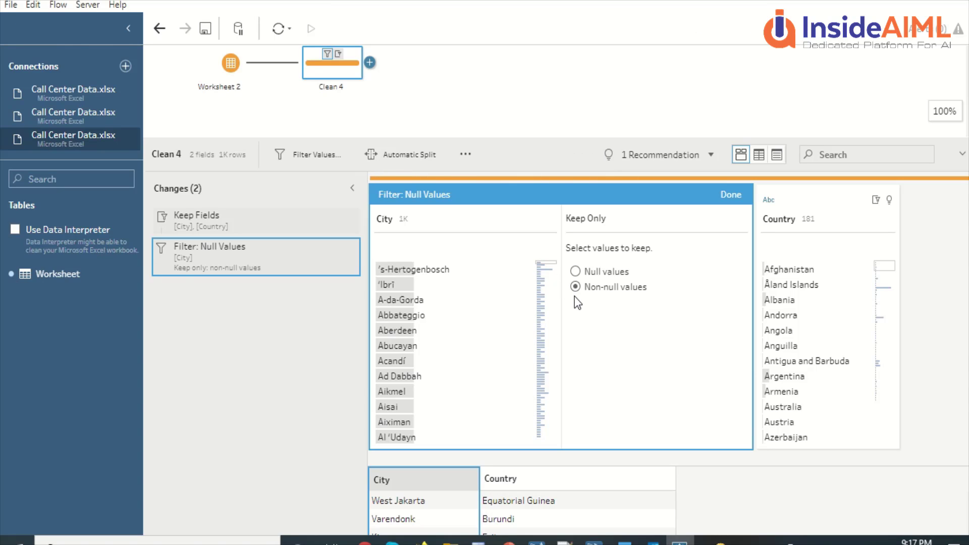
pyautogui.click(730, 195)
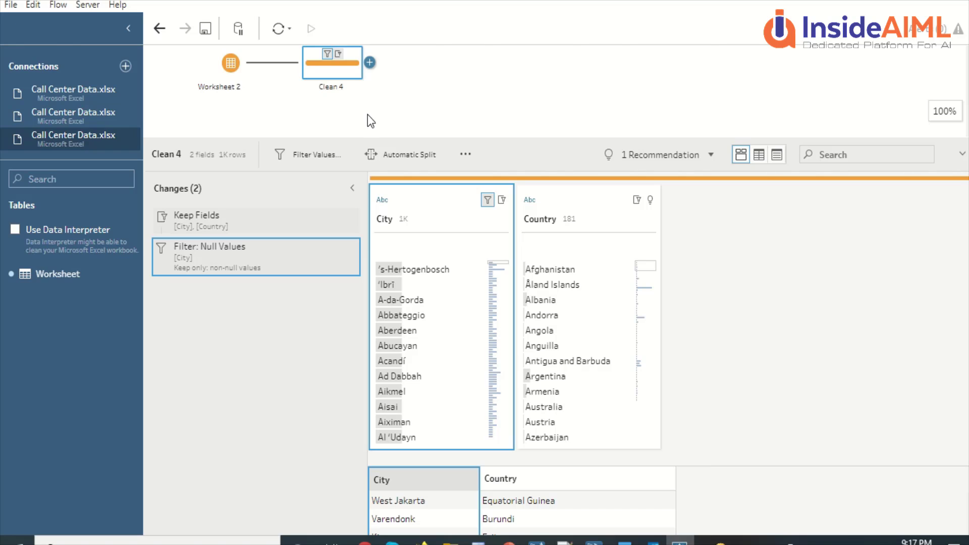
# - Add an Aggregate step after Clean 4 and group the data by City and Country
pyautogui.click(370, 63)
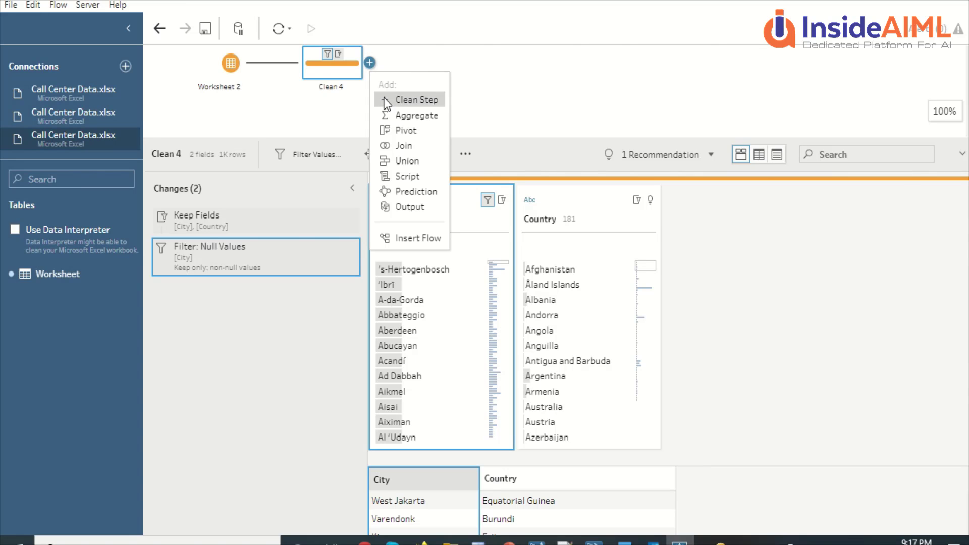
pyautogui.click(389, 114)
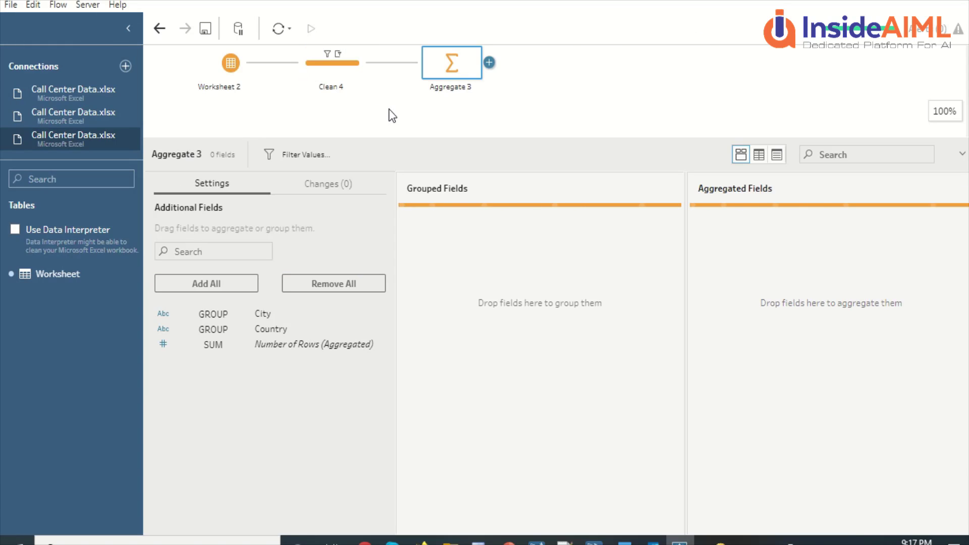
pyautogui.moveTo(208, 314); pyautogui.dragTo(458, 238)
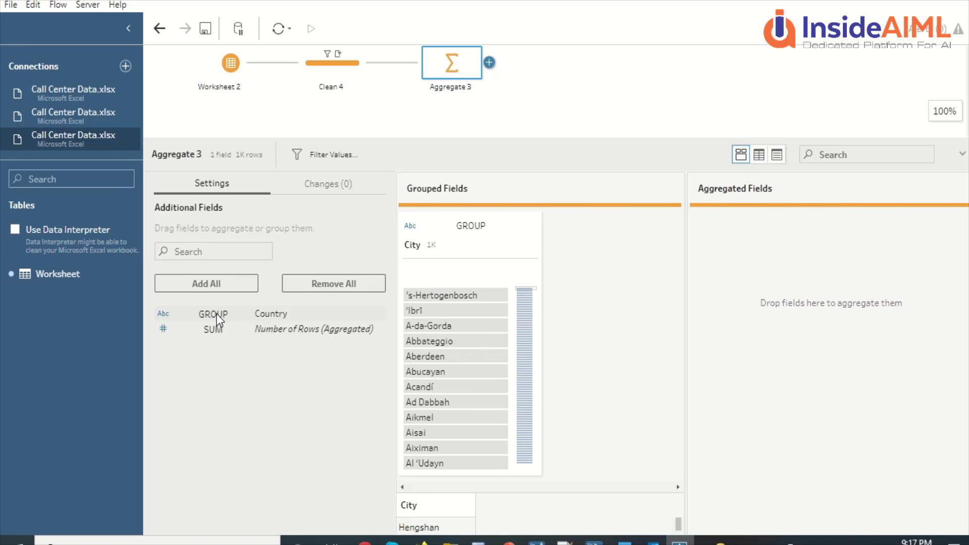
pyautogui.click(216, 314)
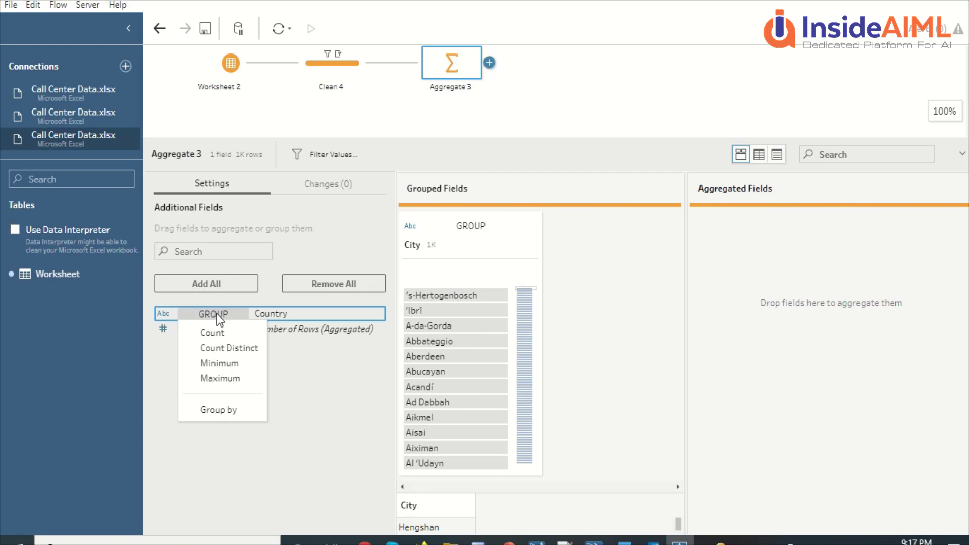
pyautogui.click(204, 410)
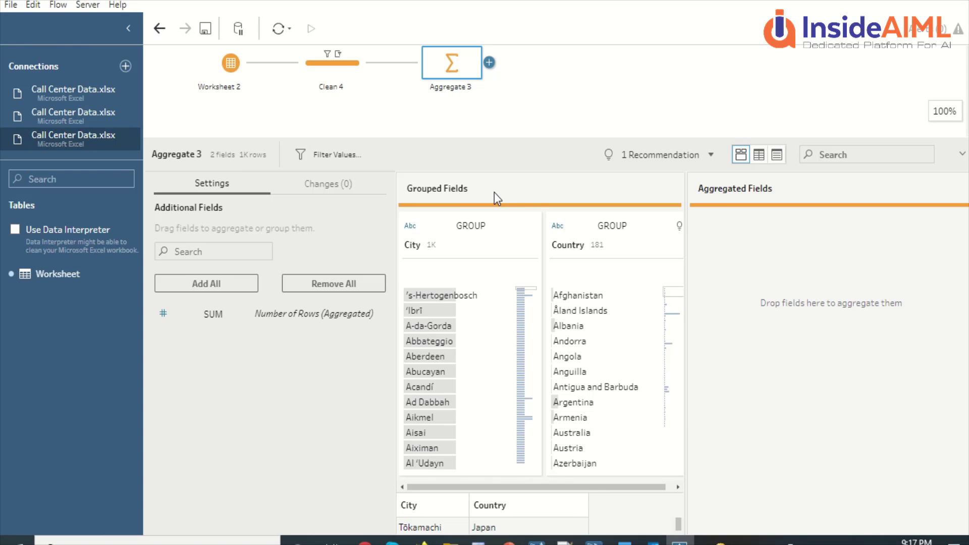
# - Add a clean step after the Worksheet 2 branch's Aggregate step and trim spaces from the City values
pyautogui.click(489, 63)
pyautogui.click(511, 99)
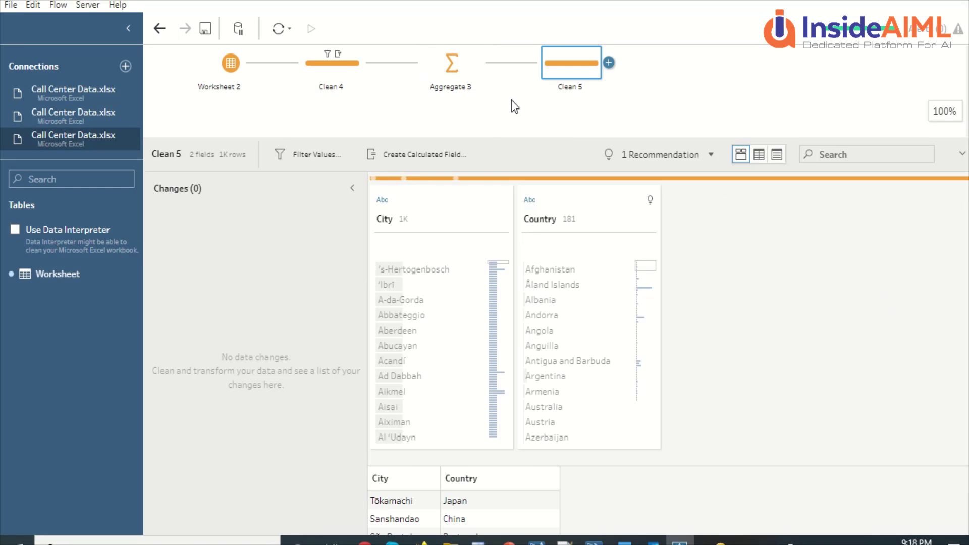
pyautogui.rightClick(465, 201)
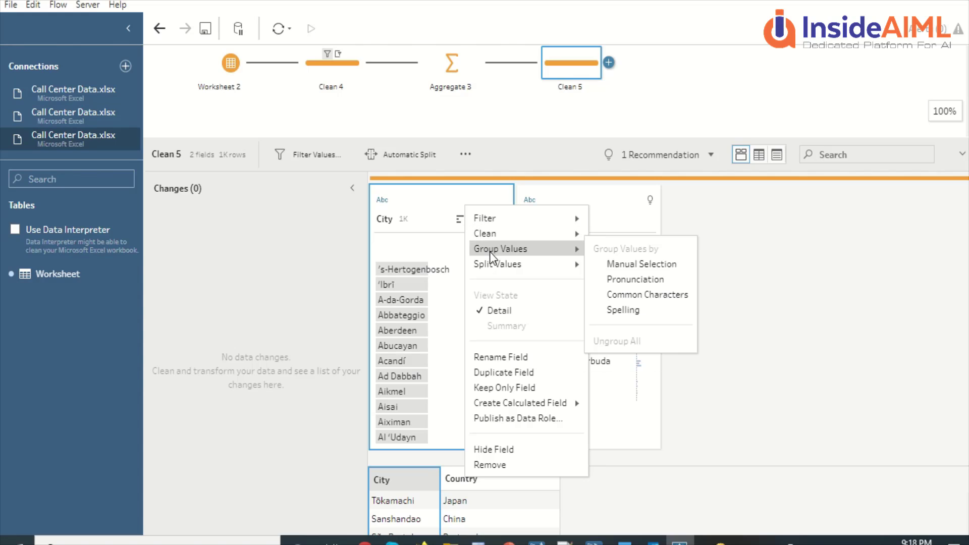
pyautogui.moveTo(489, 233)
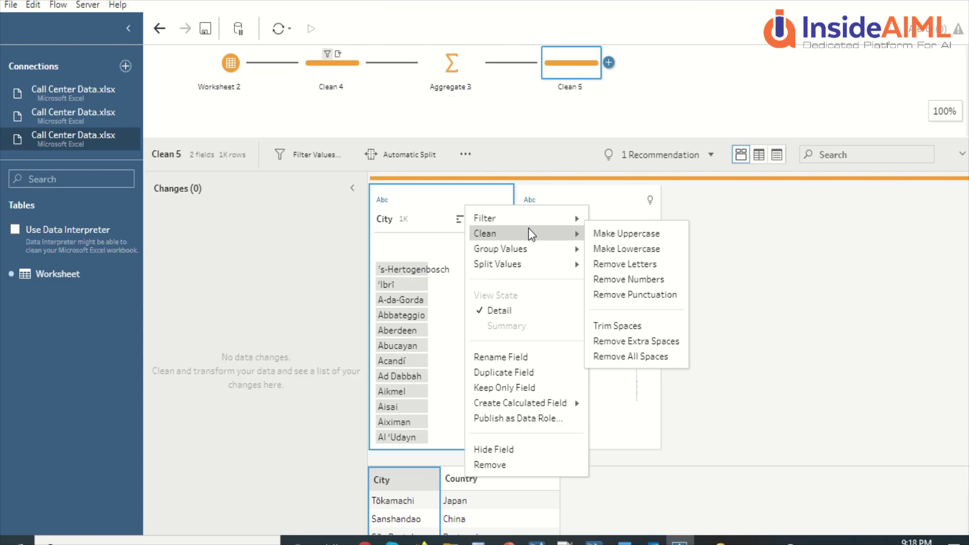
pyautogui.moveTo(561, 243)
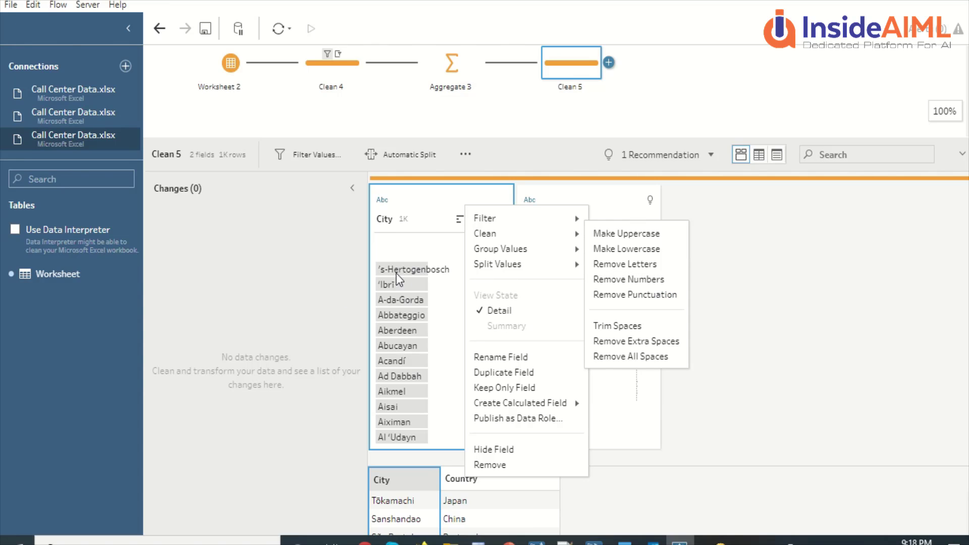
pyautogui.moveTo(526, 266)
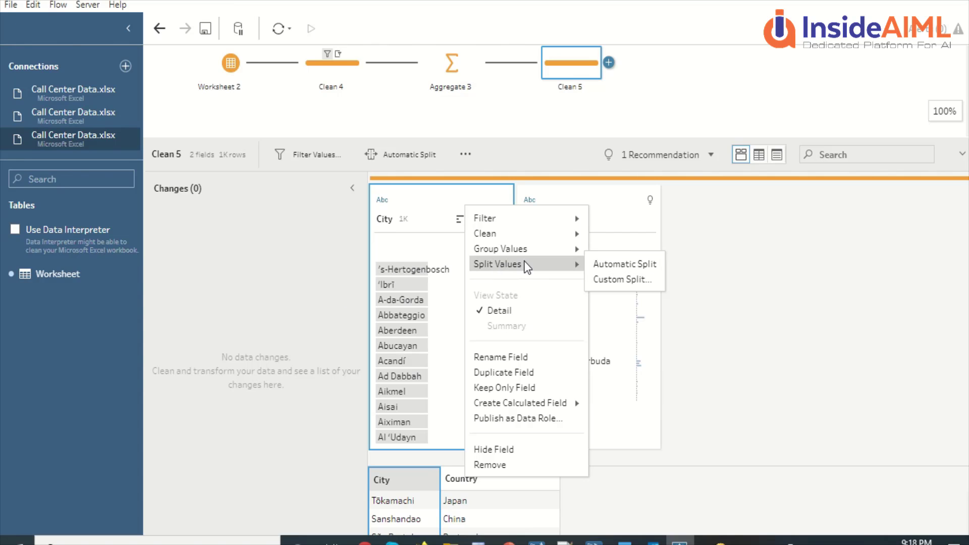
pyautogui.moveTo(525, 234)
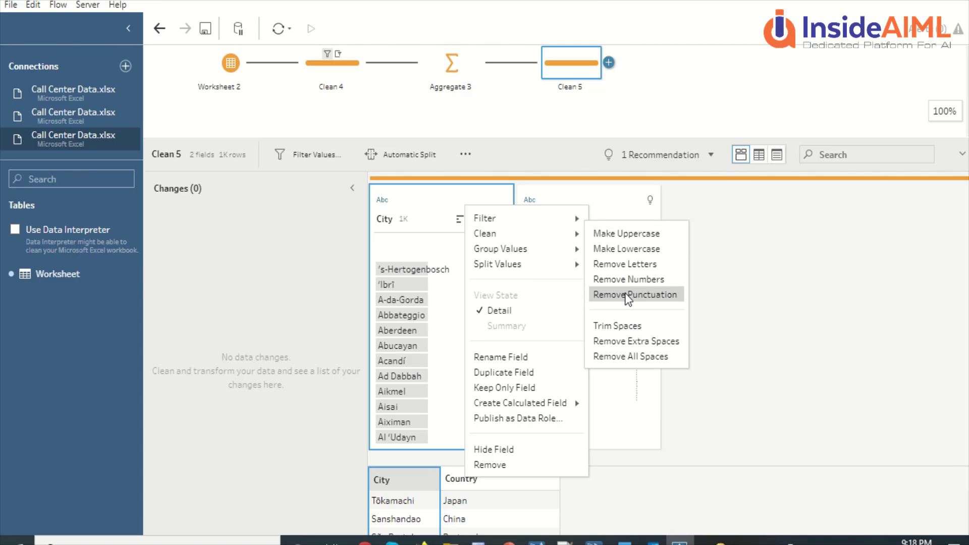
pyautogui.click(625, 326)
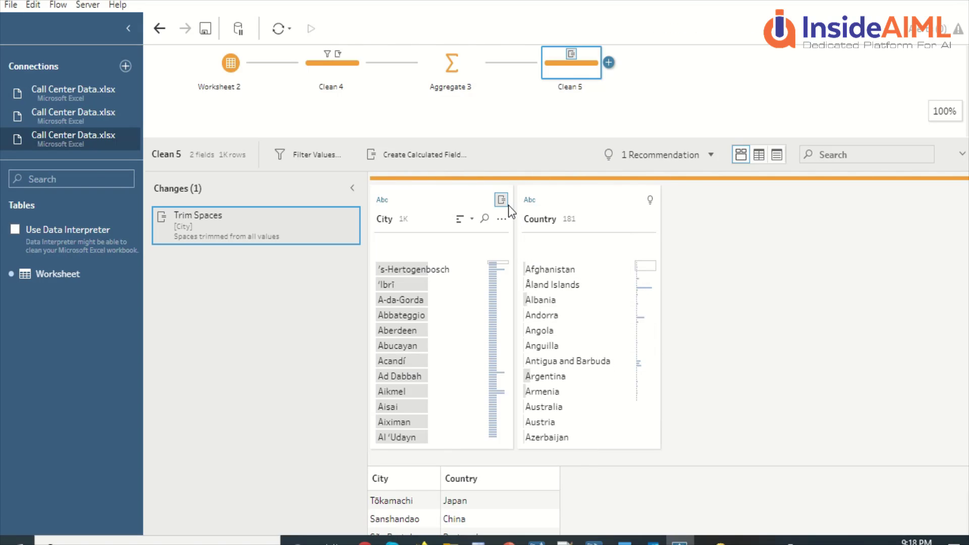
# - Create a Rank calculated field from City over the full table, in descending order, and review the ranked cities
pyautogui.click(501, 219)
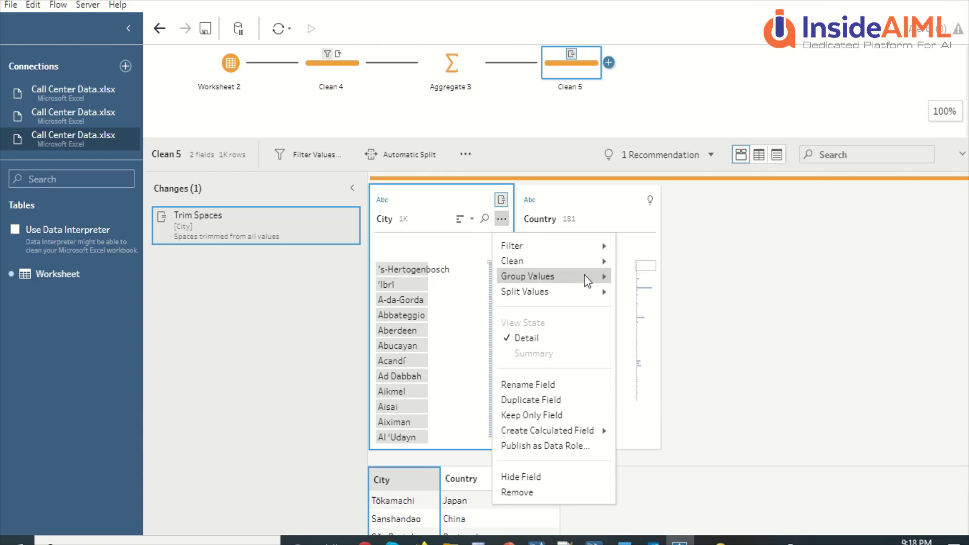
pyautogui.moveTo(585, 293)
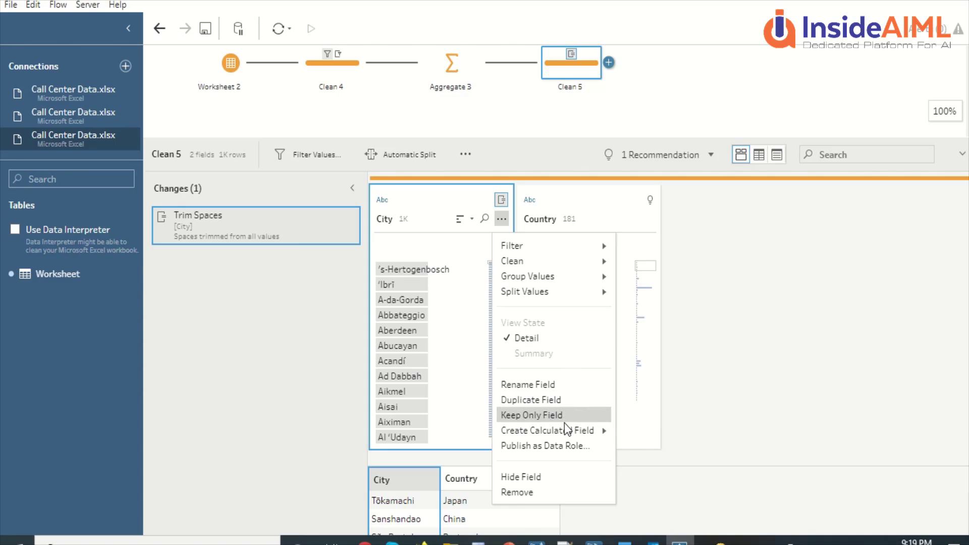
pyautogui.moveTo(564, 427)
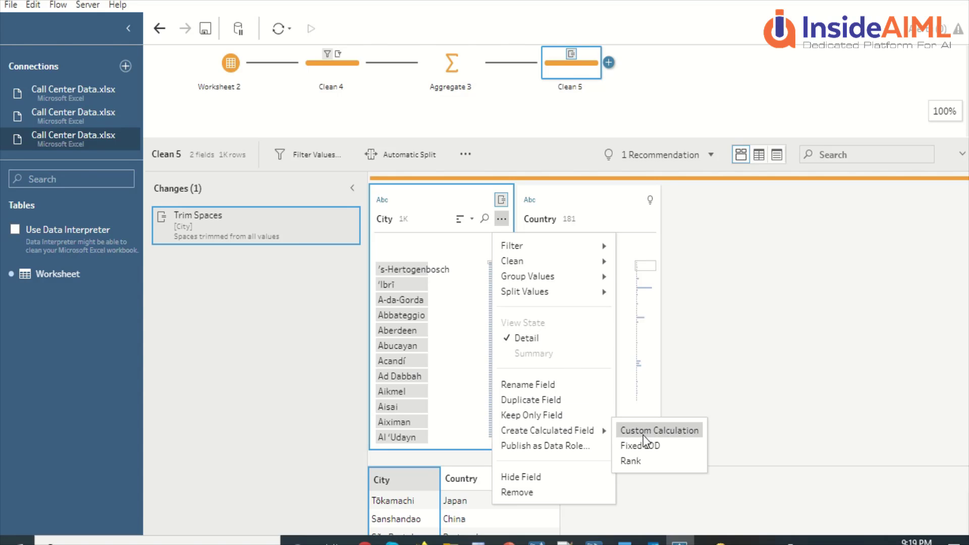
pyautogui.click(648, 458)
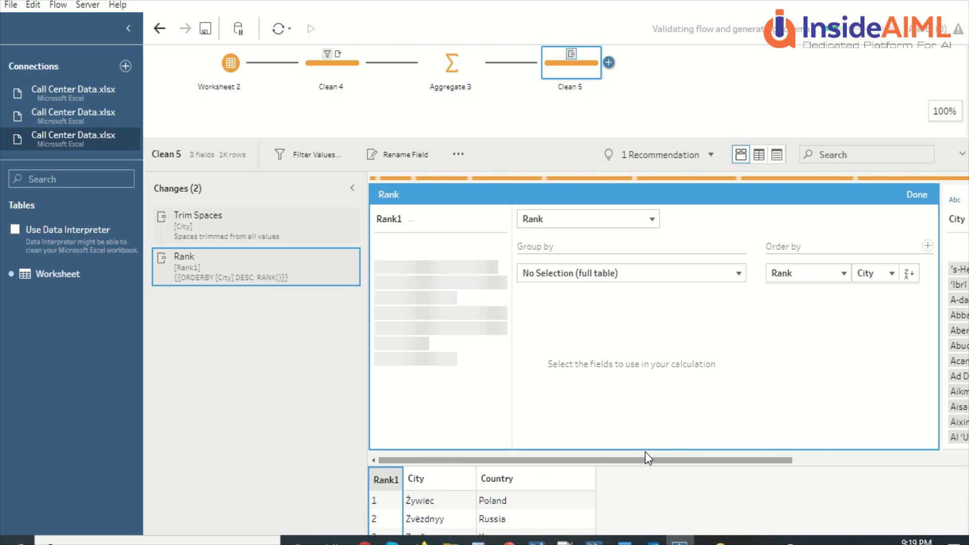
pyautogui.scroll(-12, 813, 303)
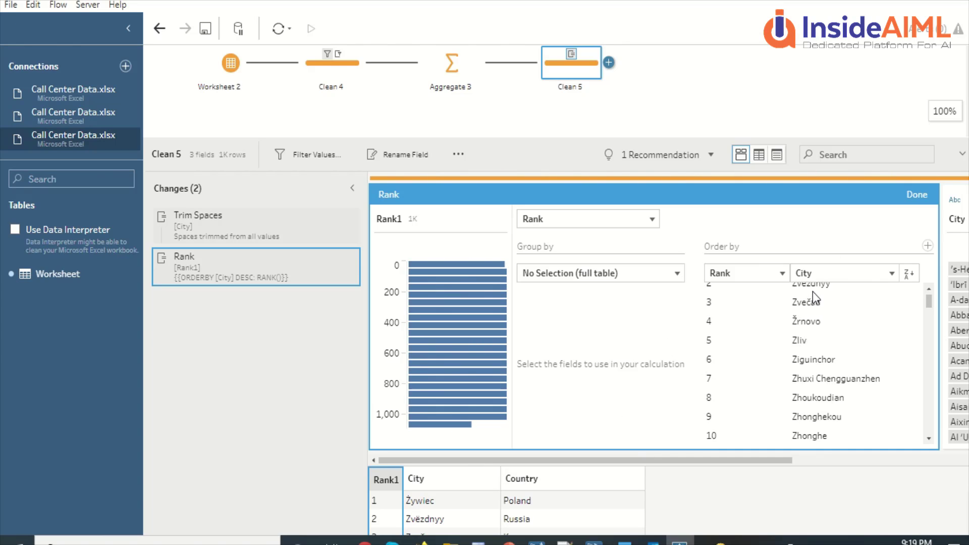
pyautogui.scroll(-15, 805, 376)
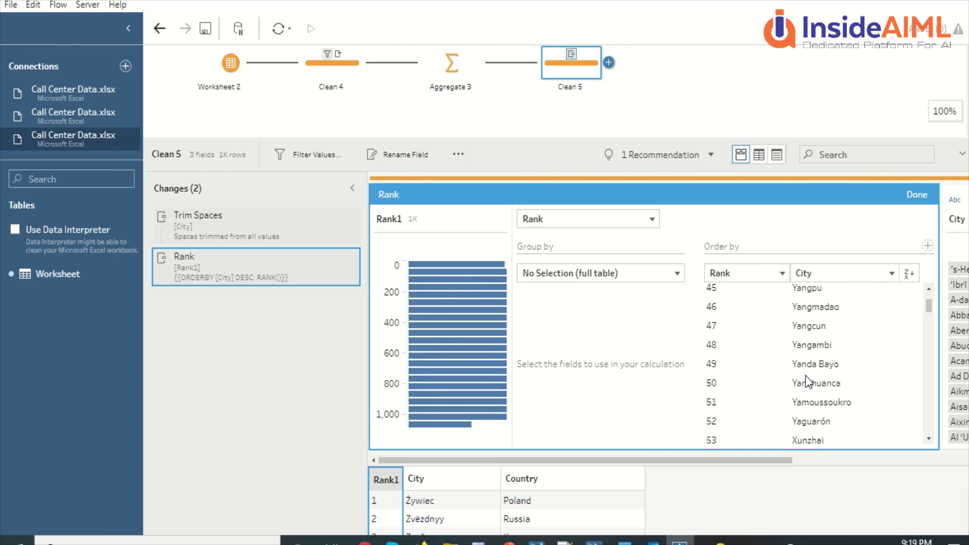
pyautogui.scroll(-14, 806, 375)
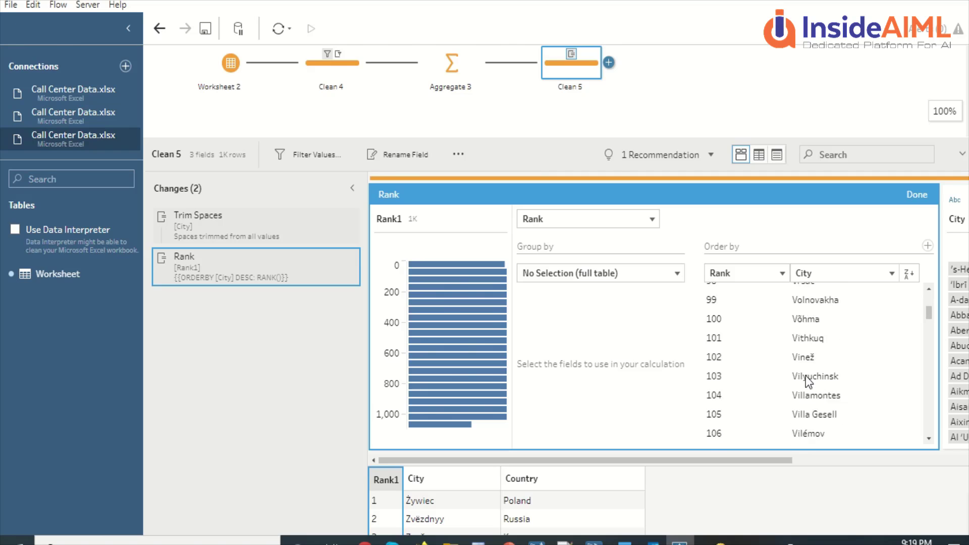
pyautogui.scroll(-15, 805, 376)
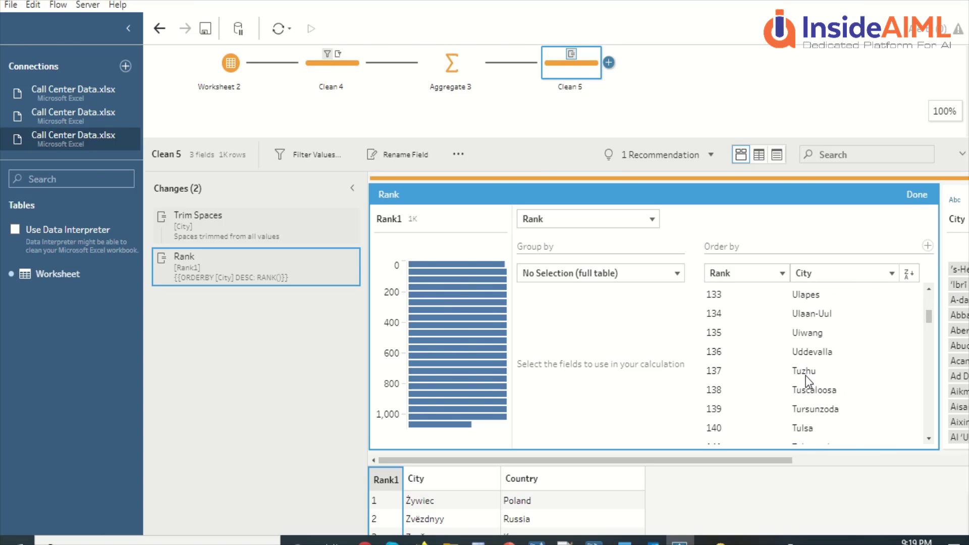
pyautogui.scroll(-20, 806, 376)
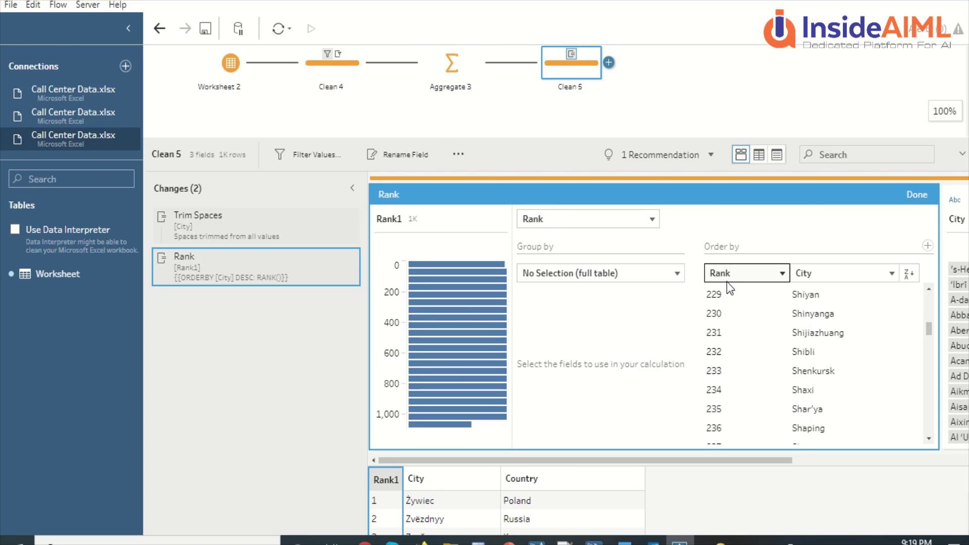
# - Add a clean step after Clean 5 and rename the Rank1 field as City ID
pyautogui.click(609, 63)
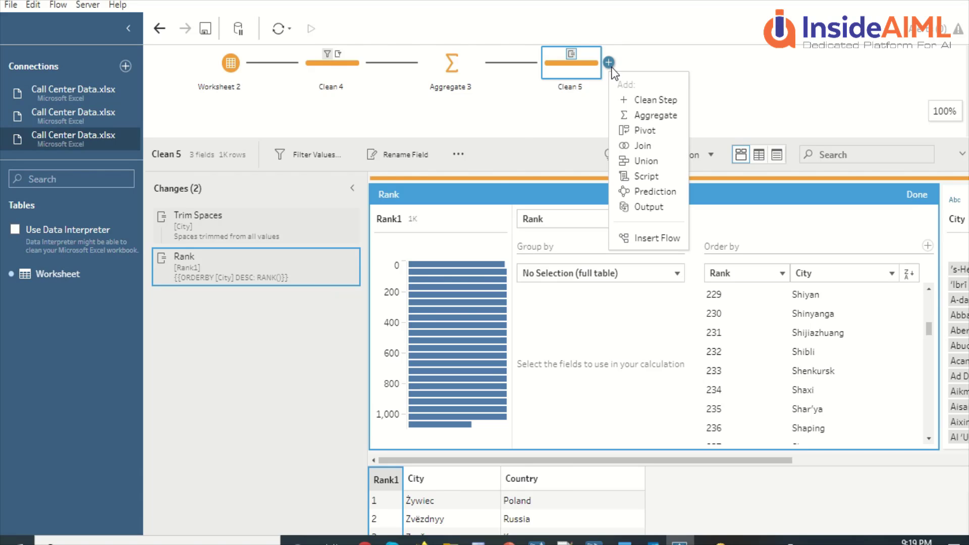
pyautogui.click(635, 100)
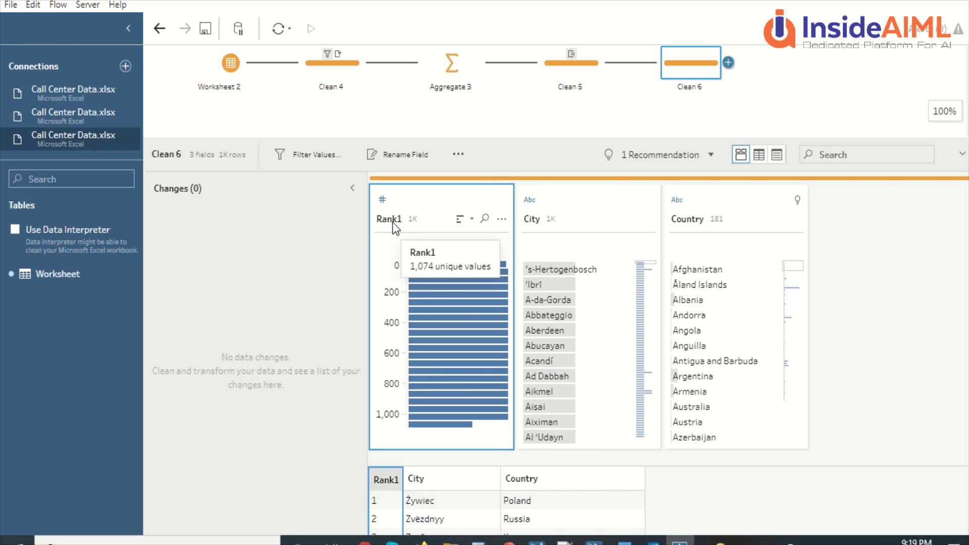
pyautogui.doubleClick(394, 220)
pyautogui.write('CityID')
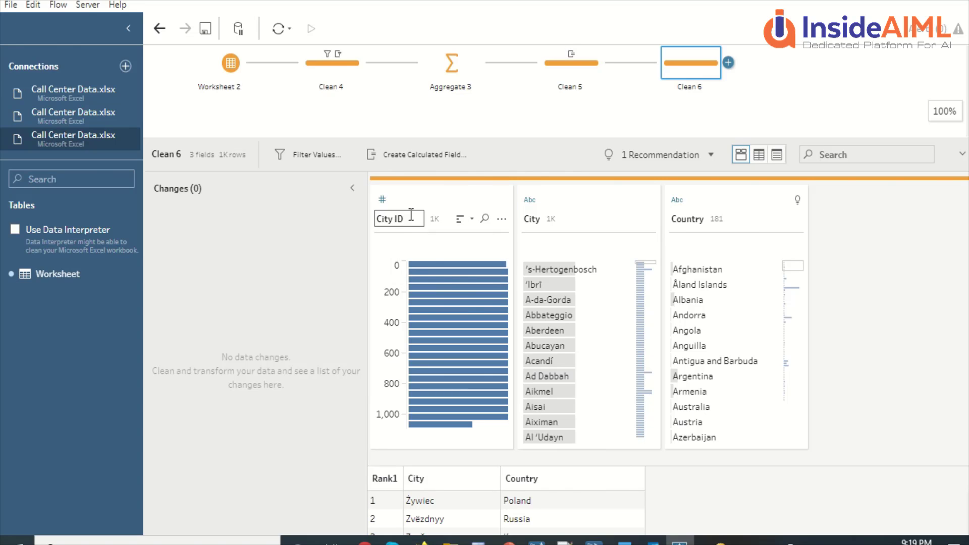
pyautogui.click(551, 108)
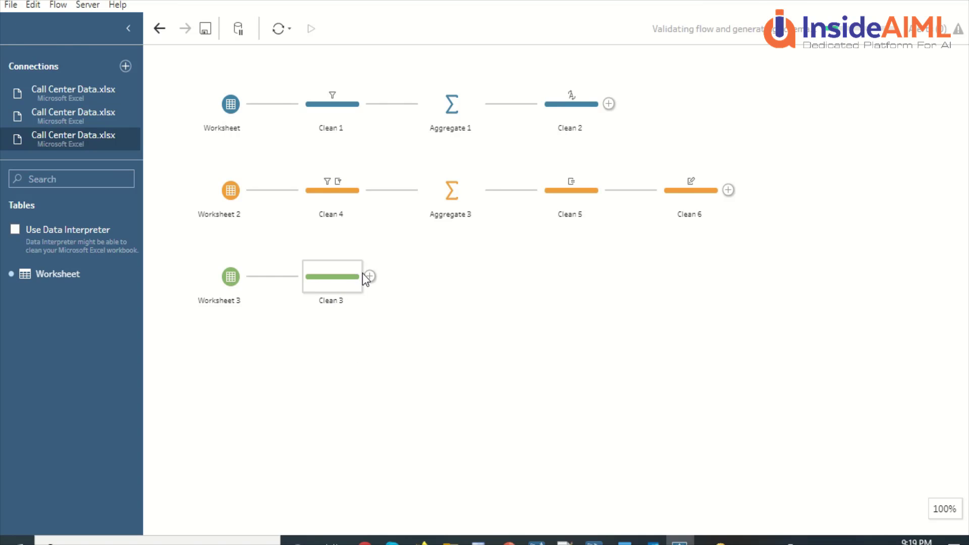
# - Keep only the Company field in the clean step of the Worksheet 3 branch
pyautogui.click(334, 285)
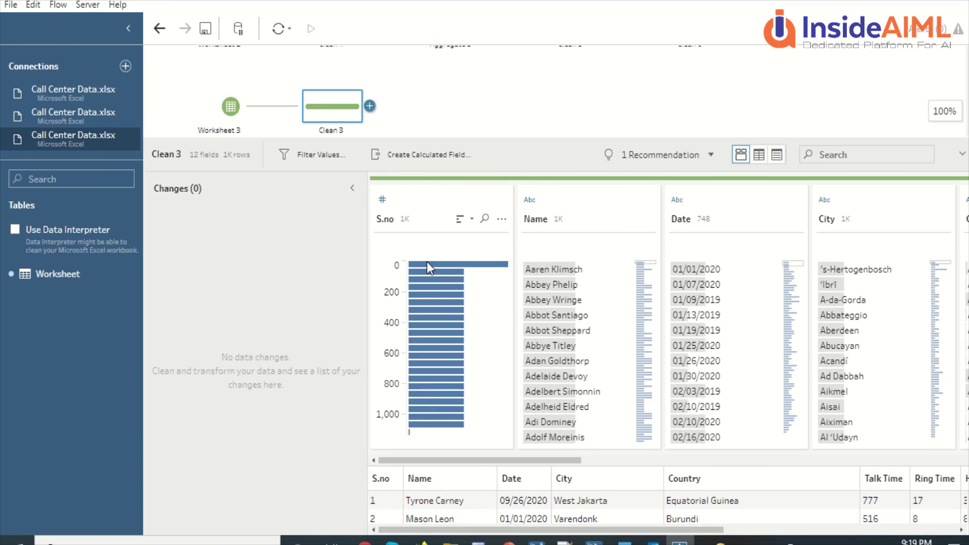
pyautogui.moveTo(432, 460); pyautogui.dragTo(826, 497)
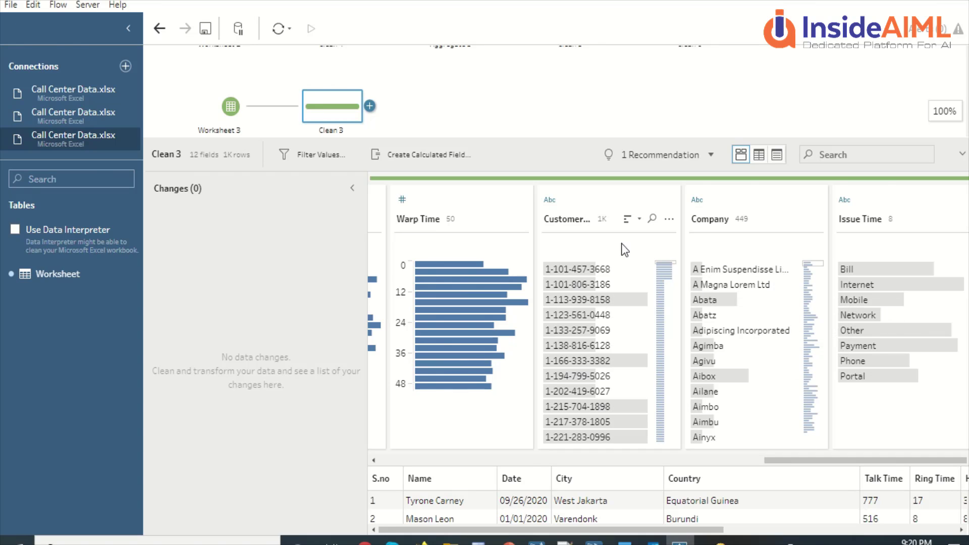
pyautogui.click(739, 204)
pyautogui.rightClick(739, 204)
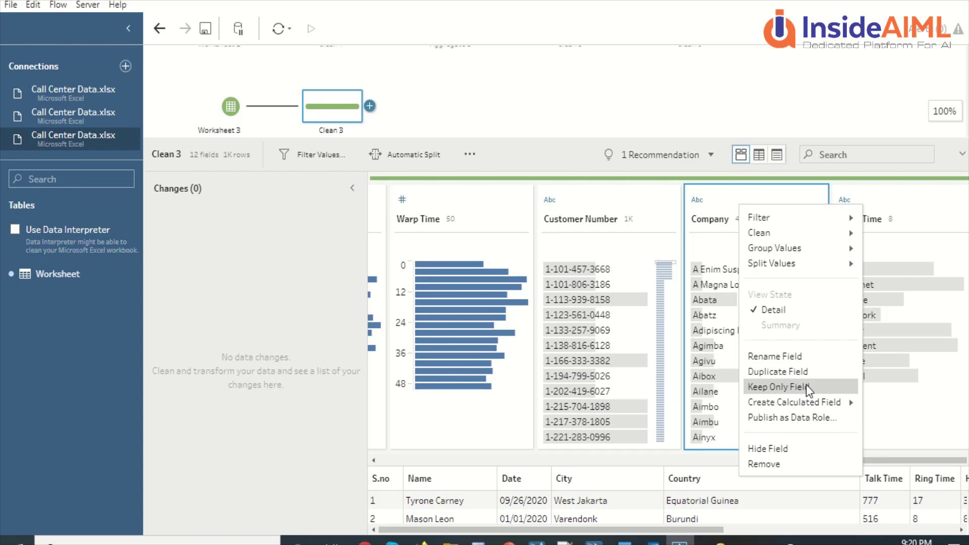
pyautogui.moveTo(800, 262)
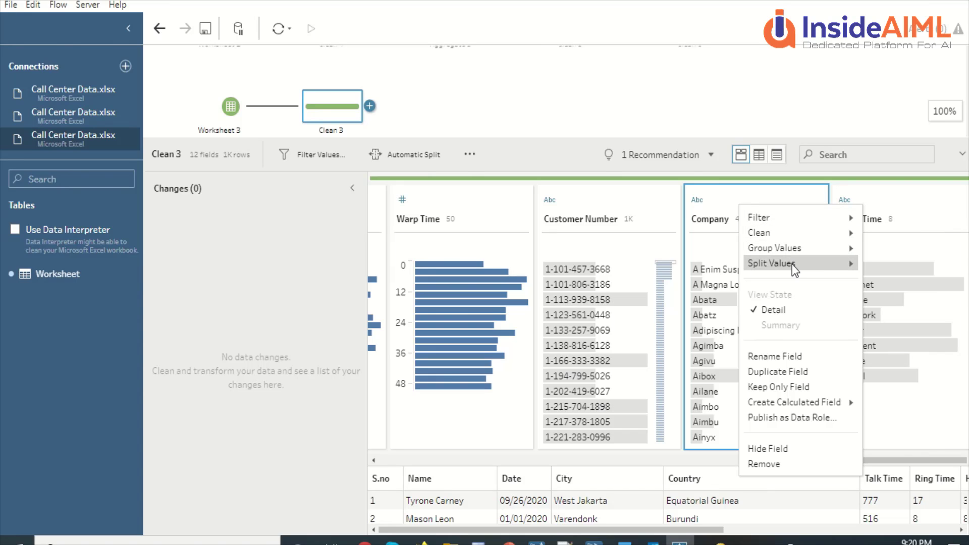
pyautogui.click(783, 382)
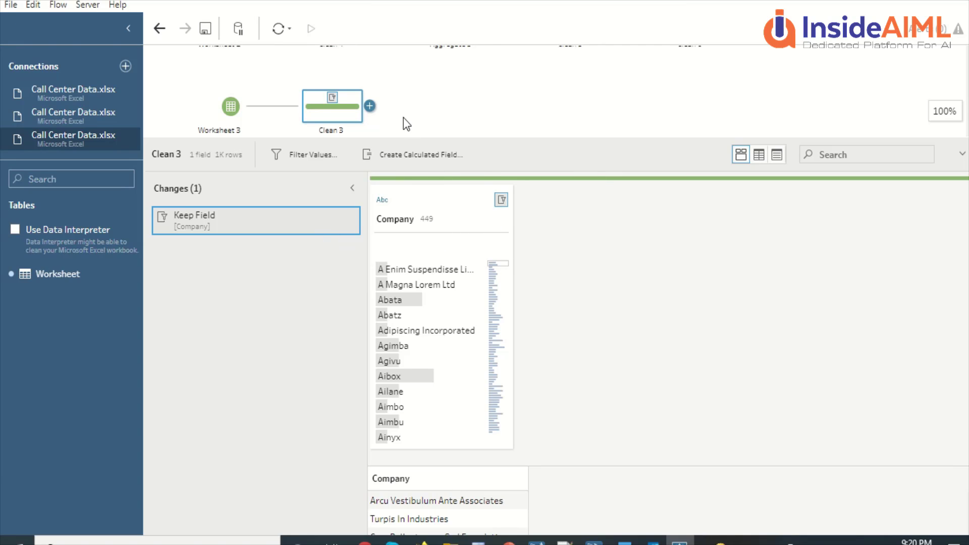
# - Add an Aggregate step after Clean 3 in the Worksheet 3 branch and group it by Company
pyautogui.click(371, 106)
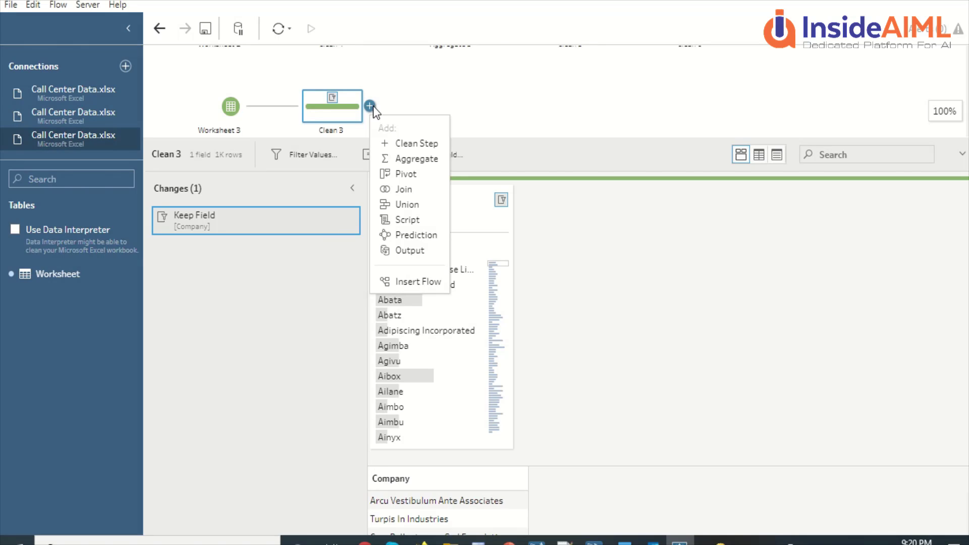
pyautogui.click(397, 159)
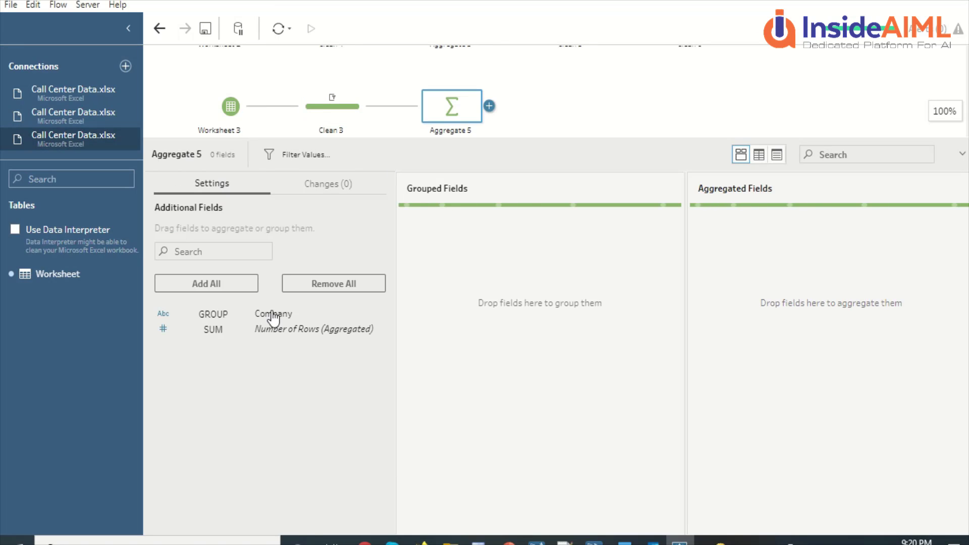
pyautogui.moveTo(209, 314); pyautogui.dragTo(425, 252)
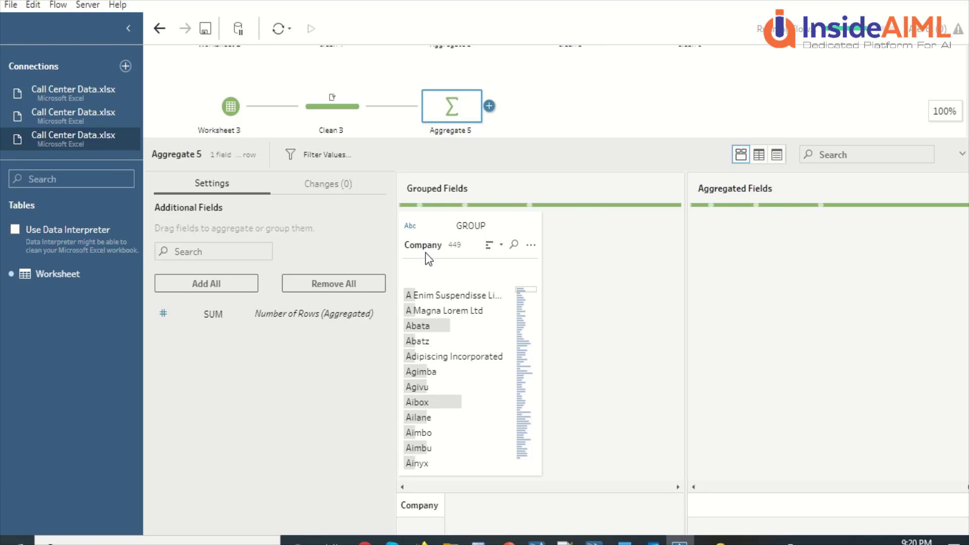
# - Add a clean step after the Worksheet 3 branch's Aggregate step and convert the Company values to lowercase
pyautogui.click(489, 105)
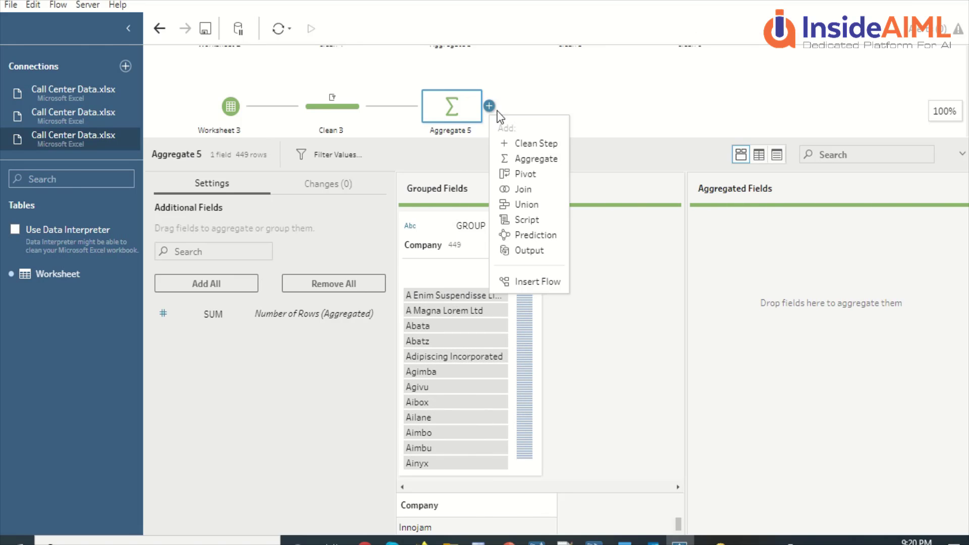
pyautogui.click(510, 142)
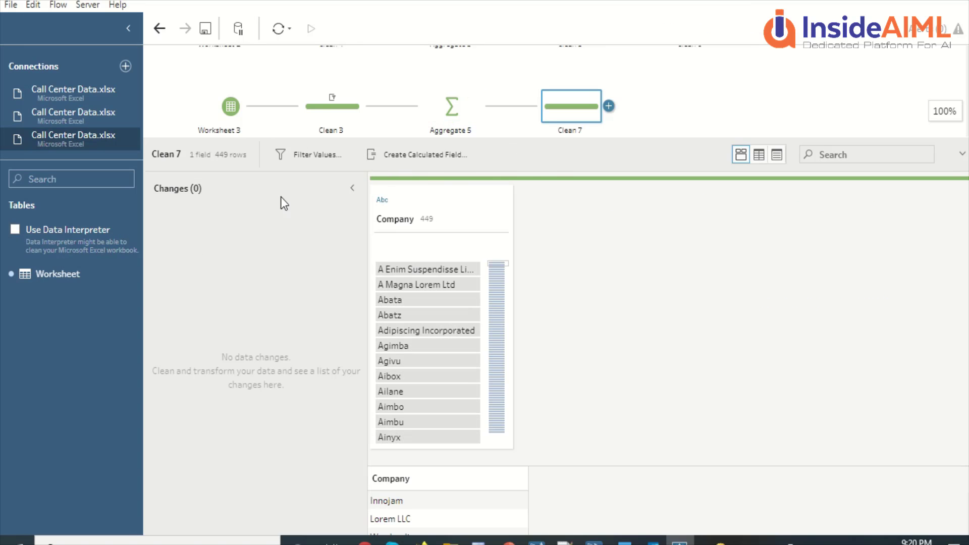
pyautogui.click(501, 218)
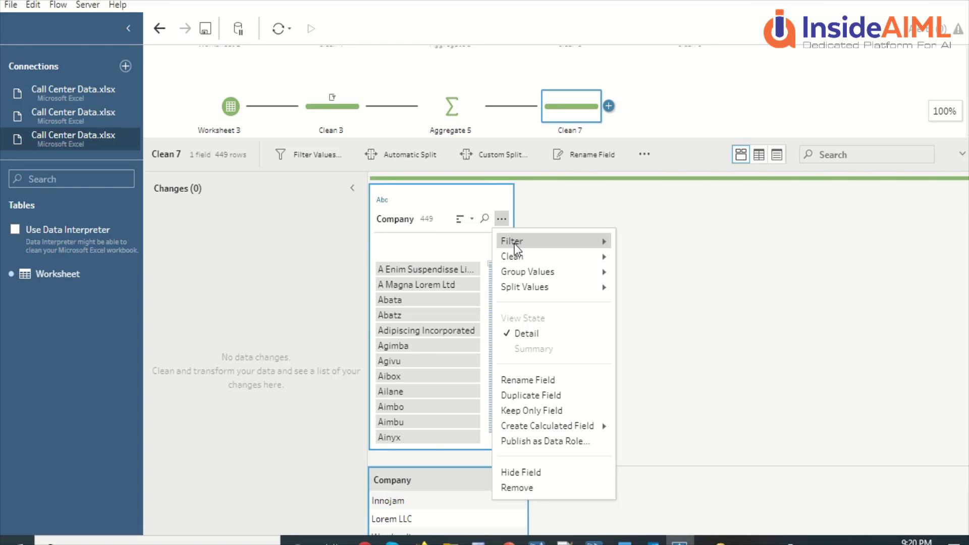
pyautogui.moveTo(517, 256)
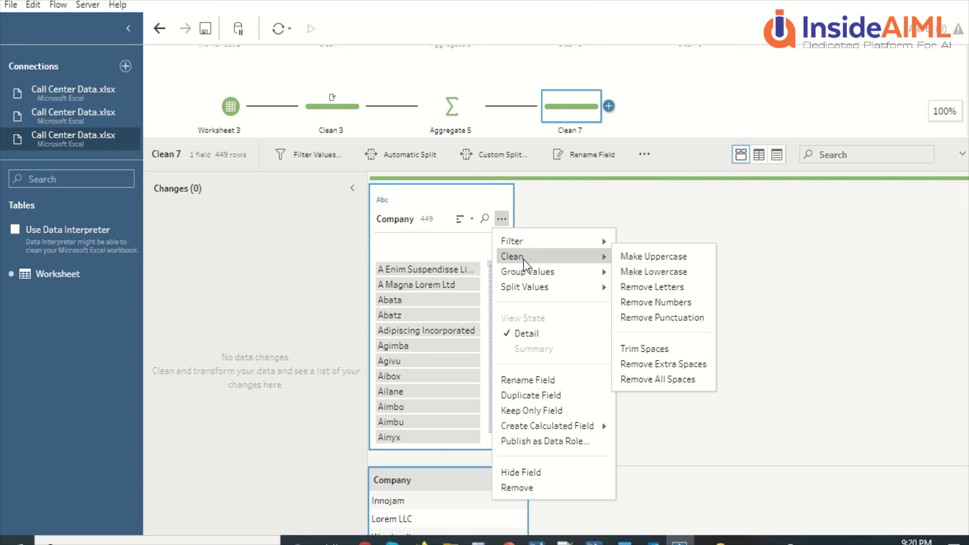
pyautogui.click(625, 271)
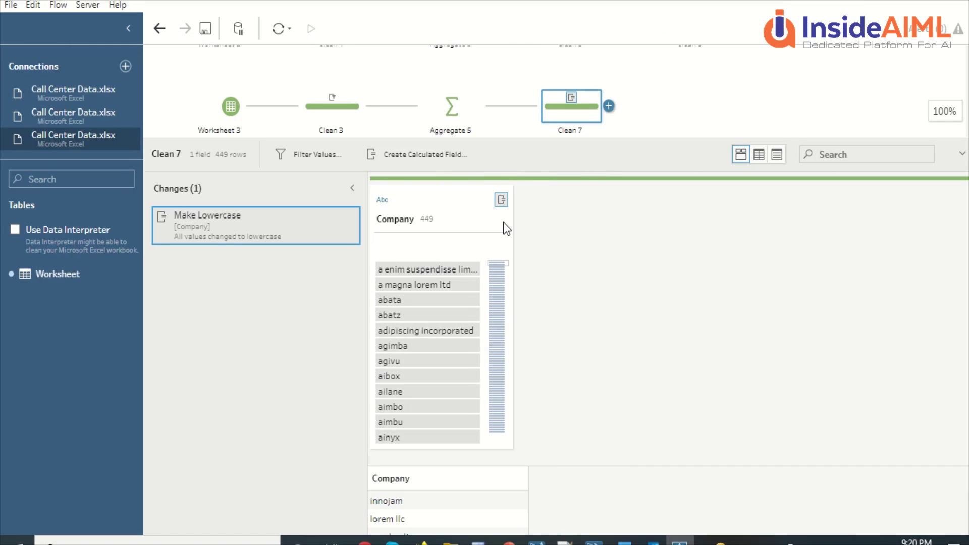
# - Create a Rank calculated field from Company over the full table, in descending order
pyautogui.moveTo(495, 222)
pyautogui.click(501, 218)
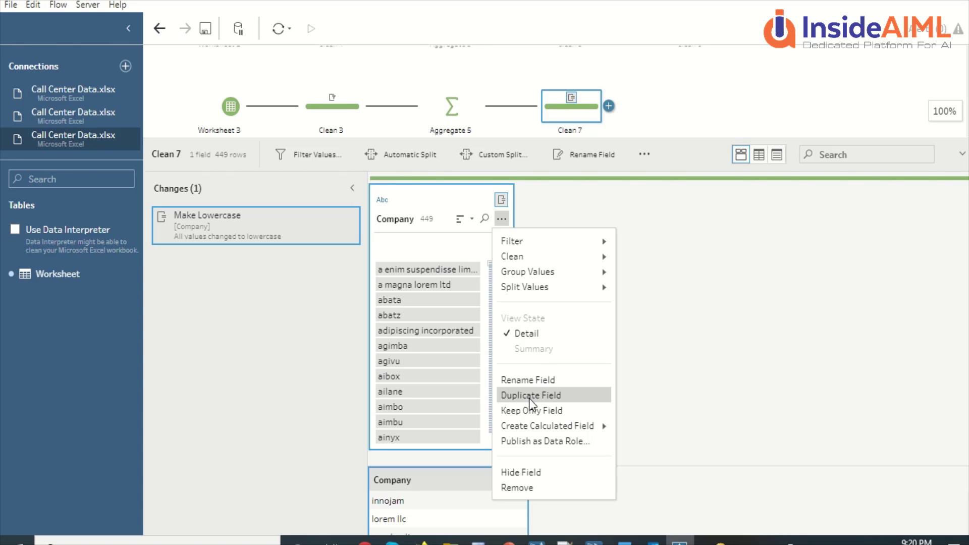
pyautogui.moveTo(535, 426)
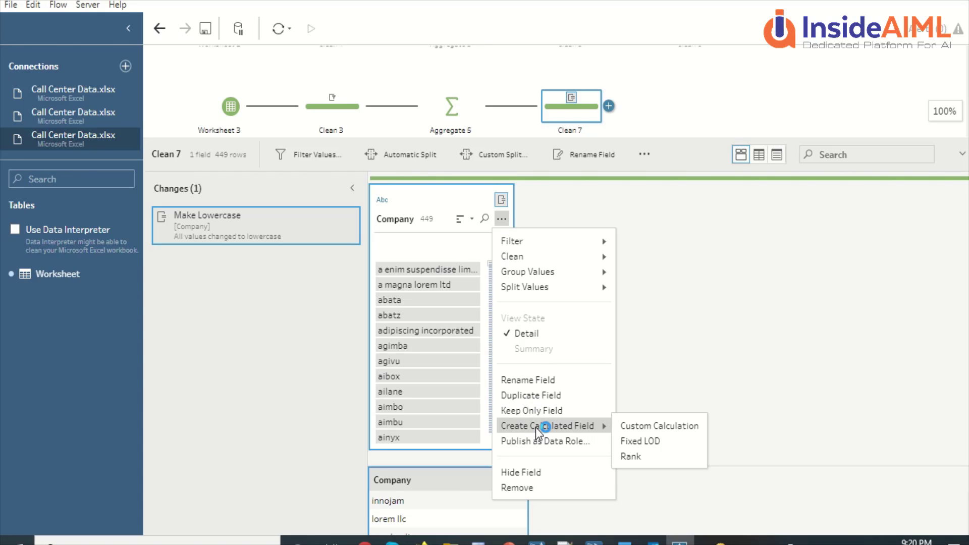
pyautogui.click(630, 457)
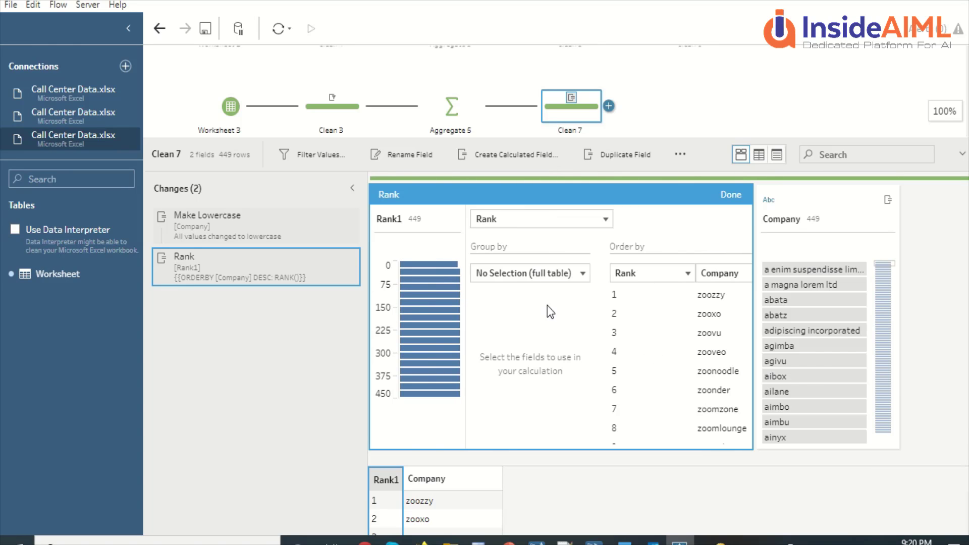
pyautogui.click(385, 477)
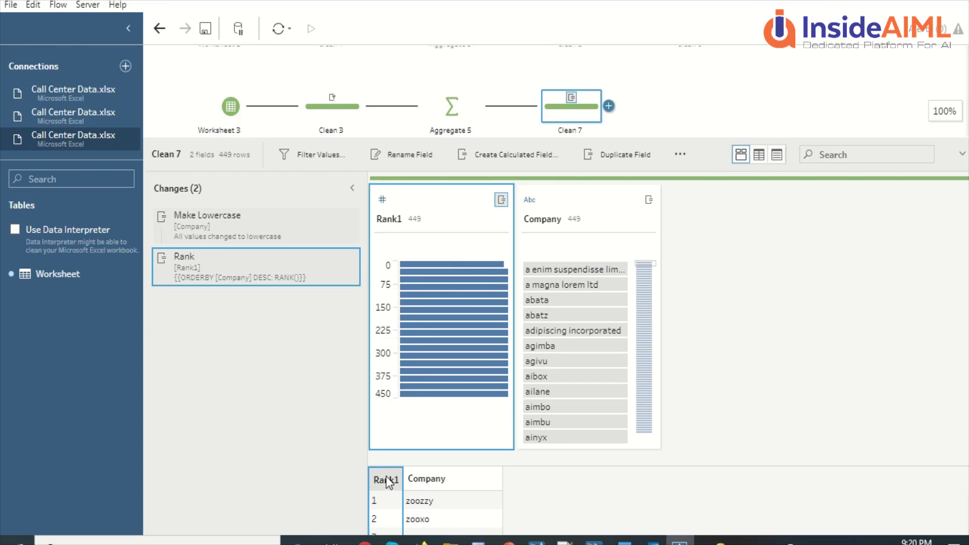
# - Rename the Rank1 field as City ID and review the ranked companies in the data grid view
pyautogui.doubleClick(387, 220)
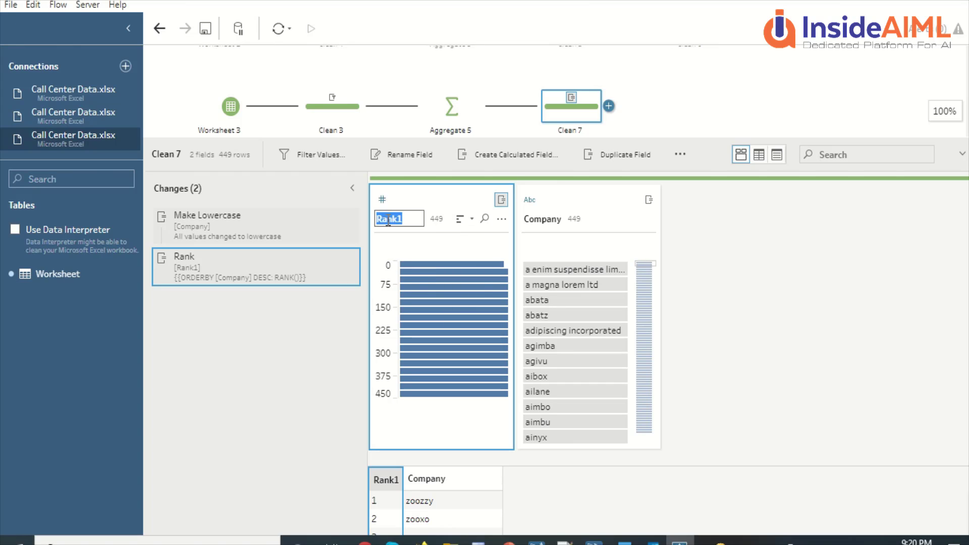
pyautogui.write('City ID')
pyautogui.press('Return')
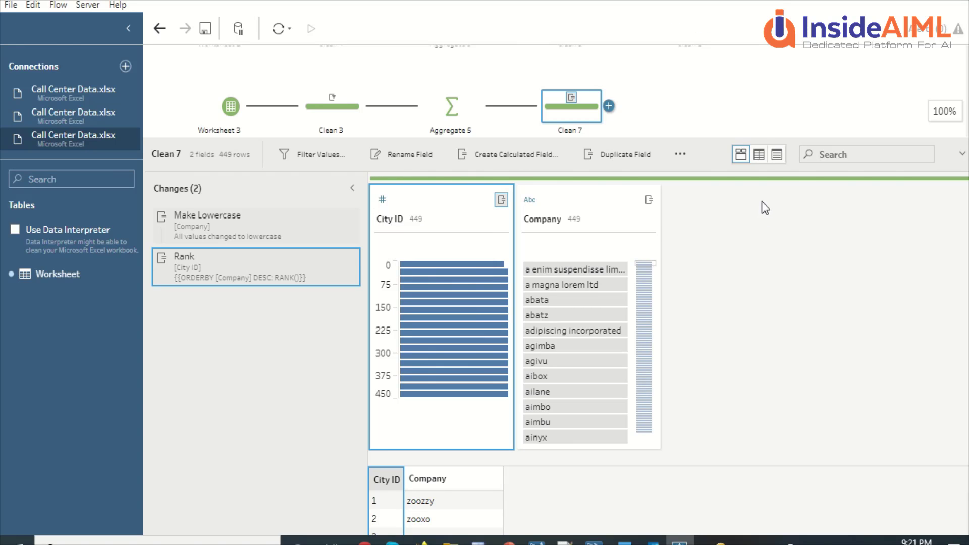
pyautogui.click(758, 155)
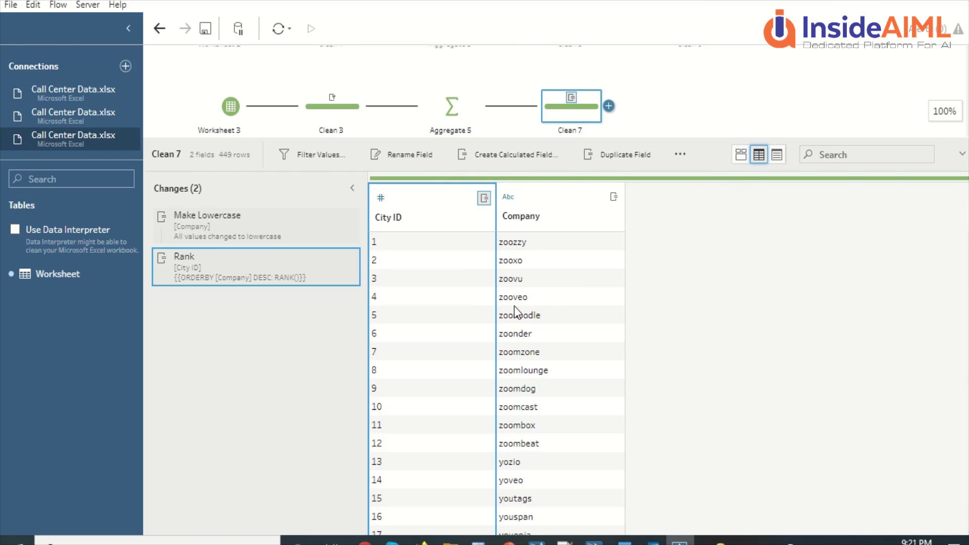
pyautogui.scroll(-1, 425, 334)
pyautogui.scroll(-4, 425, 334)
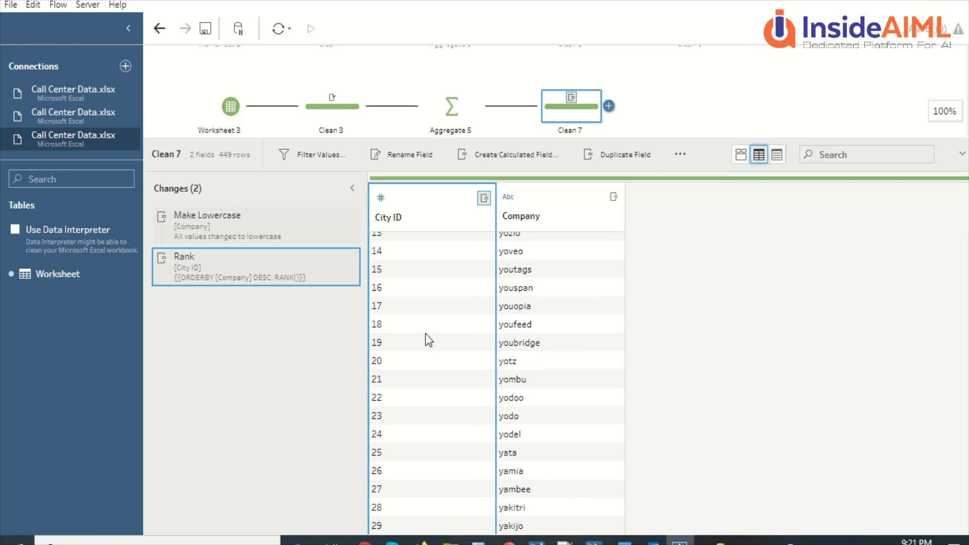
pyautogui.scroll(5, 425, 334)
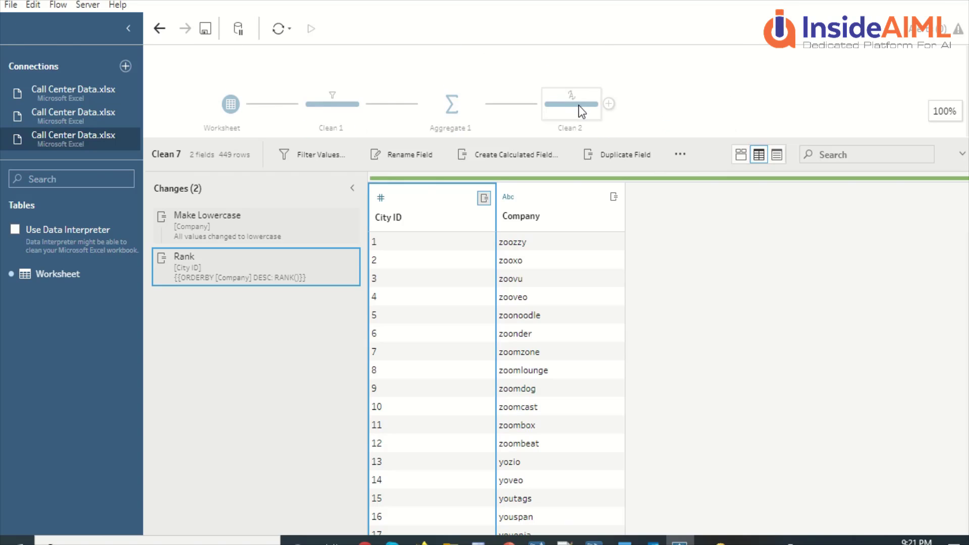
# - Duplicate the Company field in Clean 2 of the first Worksheet branch and rename the copy Company Name
pyautogui.click(578, 105)
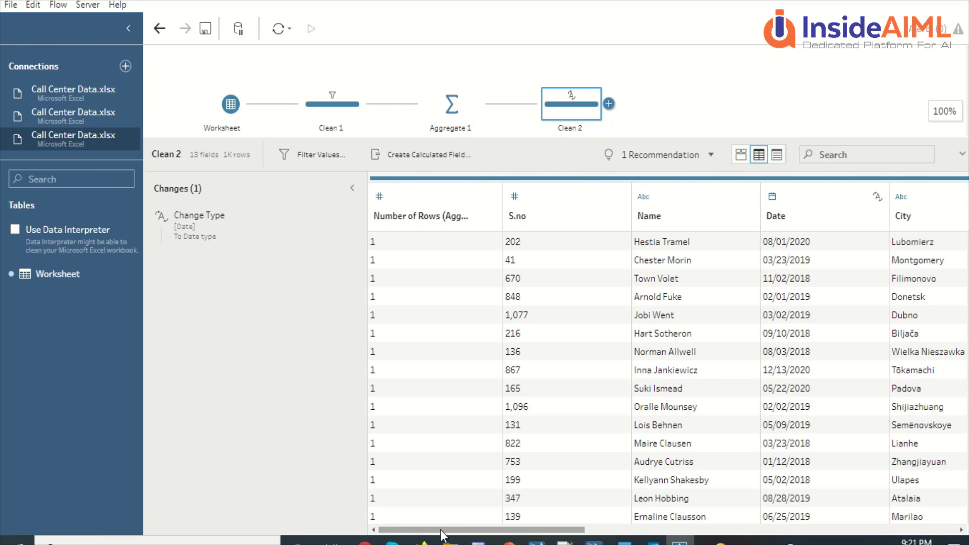
pyautogui.moveTo(454, 530); pyautogui.dragTo(826, 530)
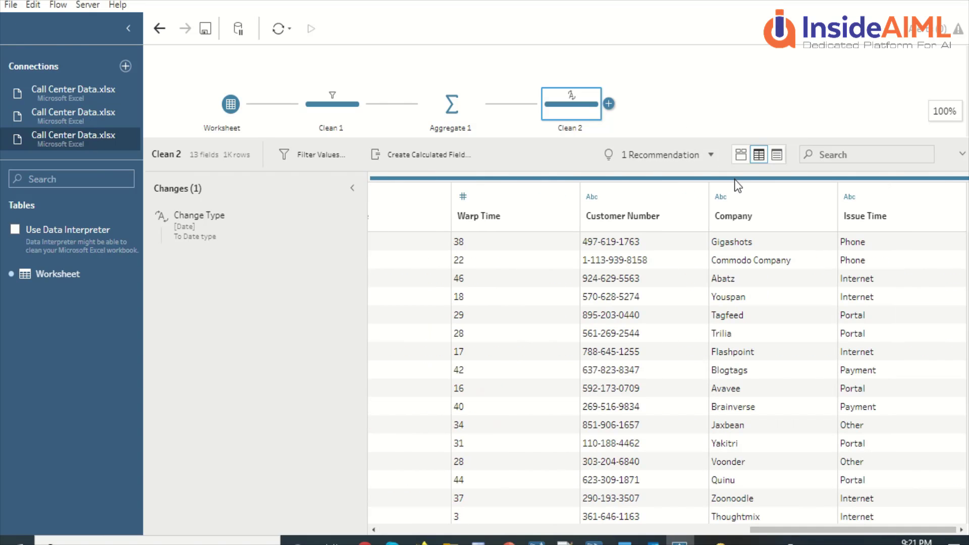
pyautogui.rightClick(744, 197)
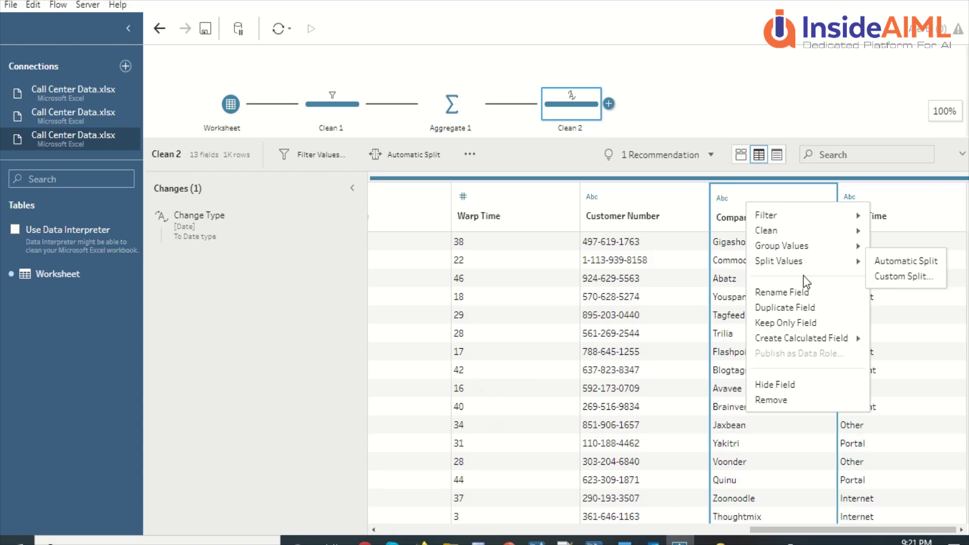
pyautogui.click(816, 304)
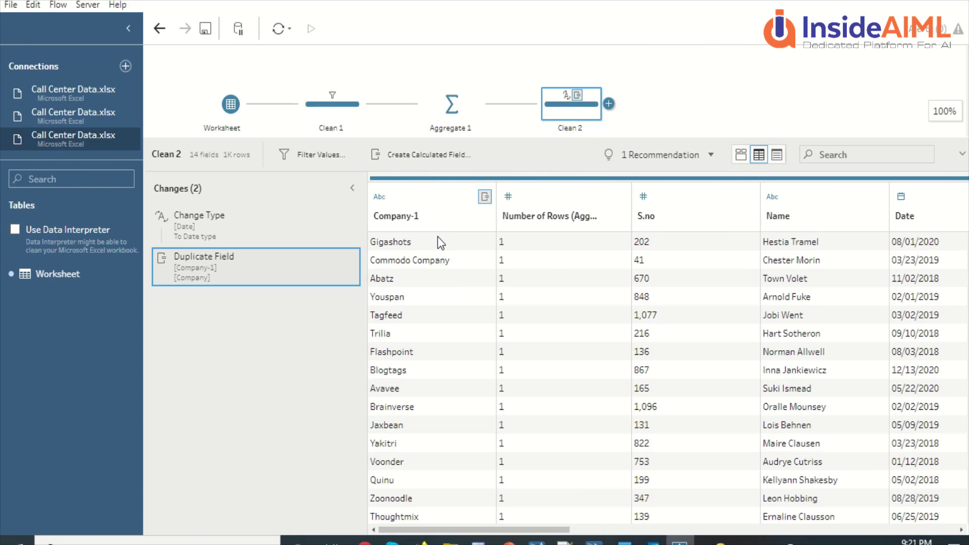
pyautogui.doubleClick(419, 217)
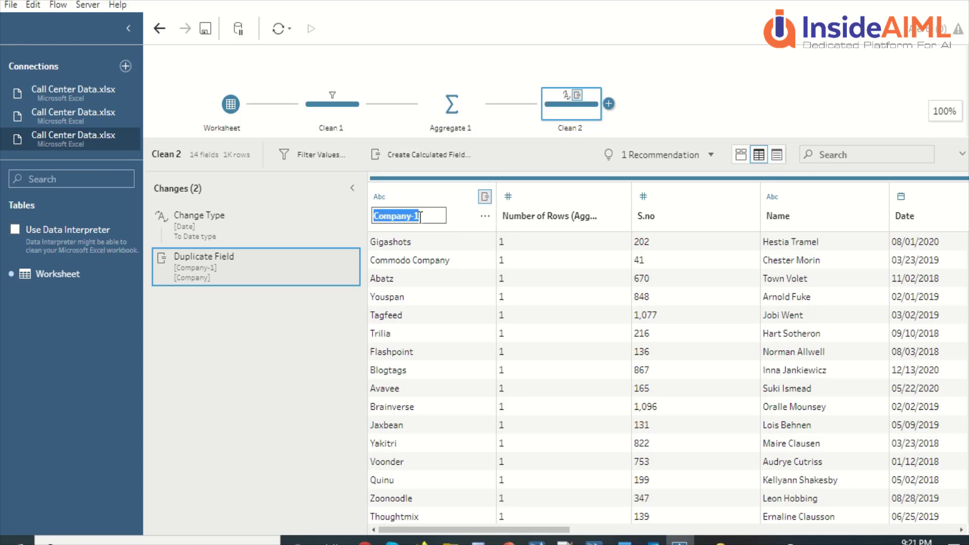
pyautogui.write('Company N')
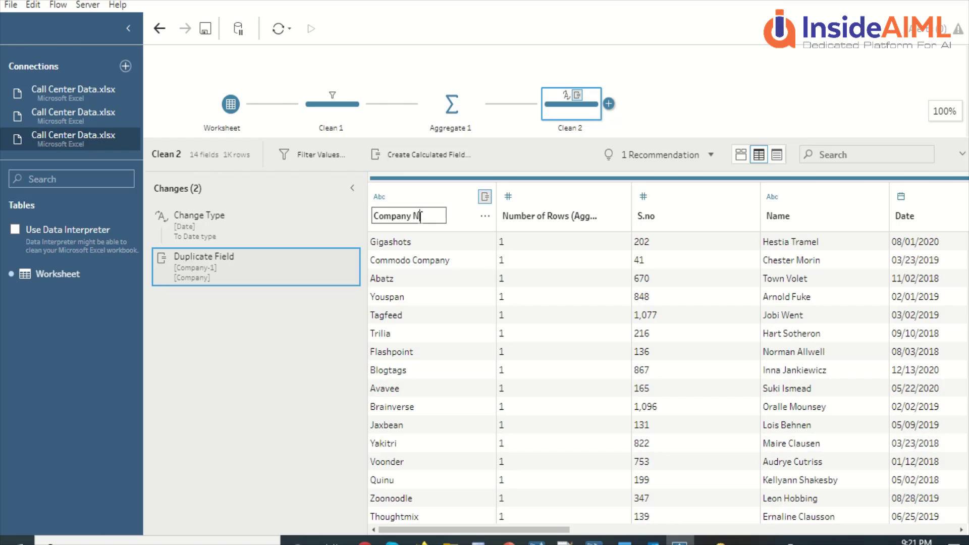
pyautogui.write('ame')
pyautogui.click(530, 245)
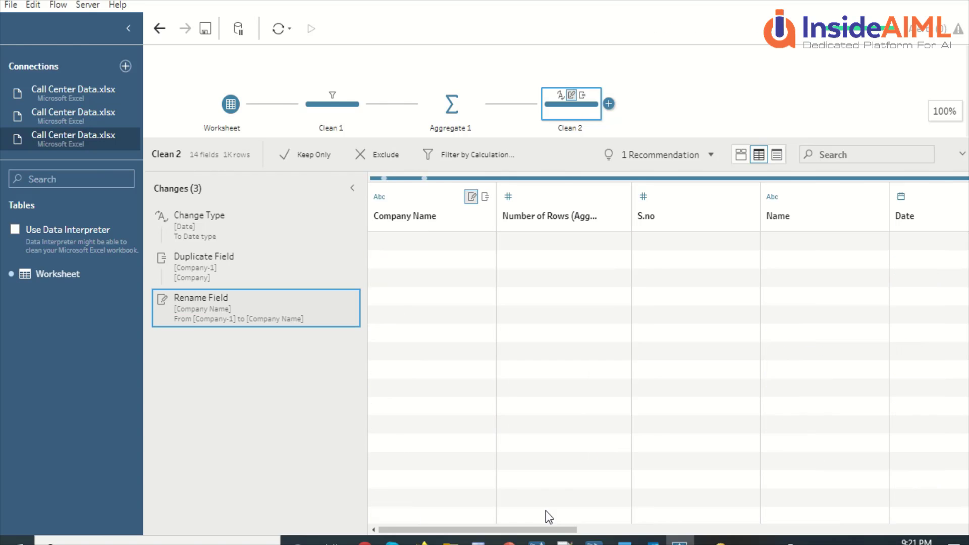
# - Convert the original Company field's values to lowercase in Clean 2 and check them in the grid
pyautogui.moveTo(504, 534); pyautogui.dragTo(856, 534)
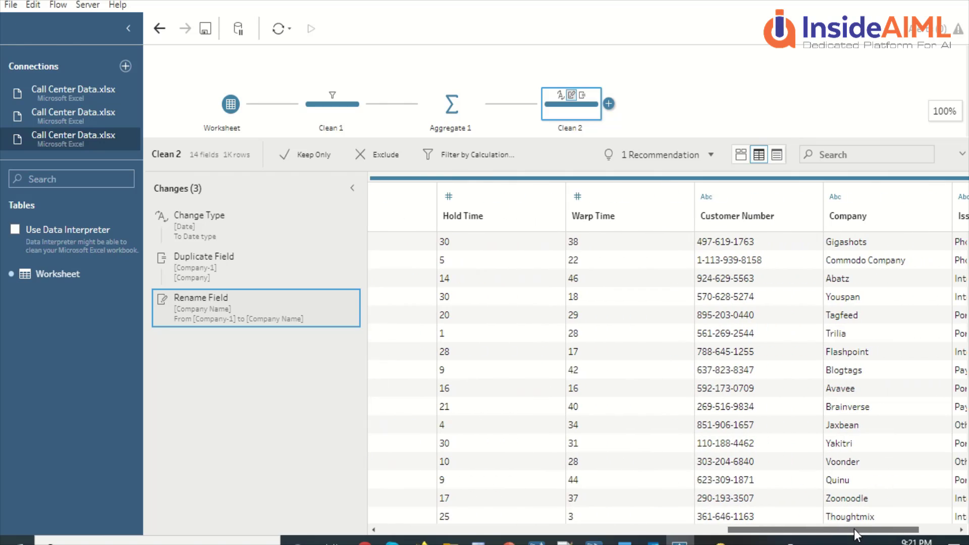
pyautogui.click(878, 216)
pyautogui.click(939, 217)
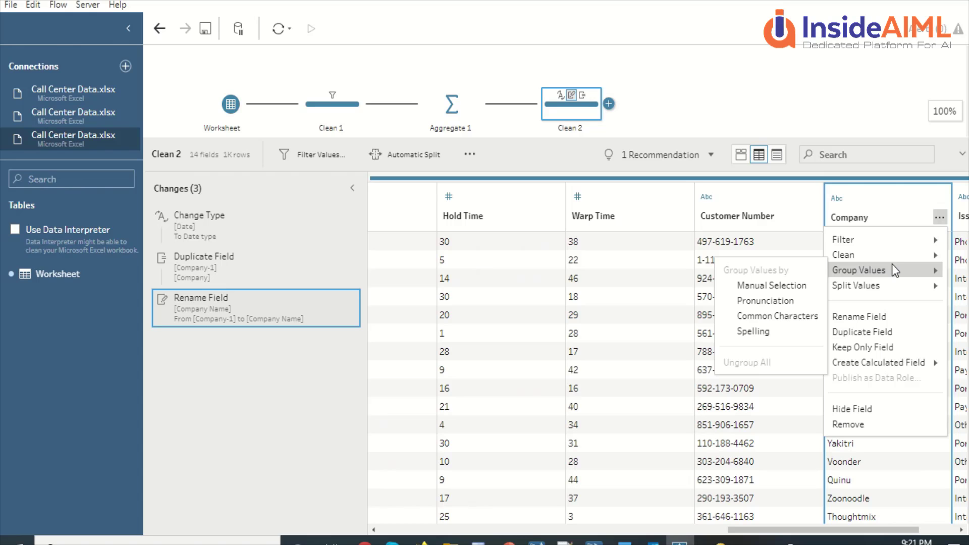
pyautogui.moveTo(888, 252)
pyautogui.click(795, 272)
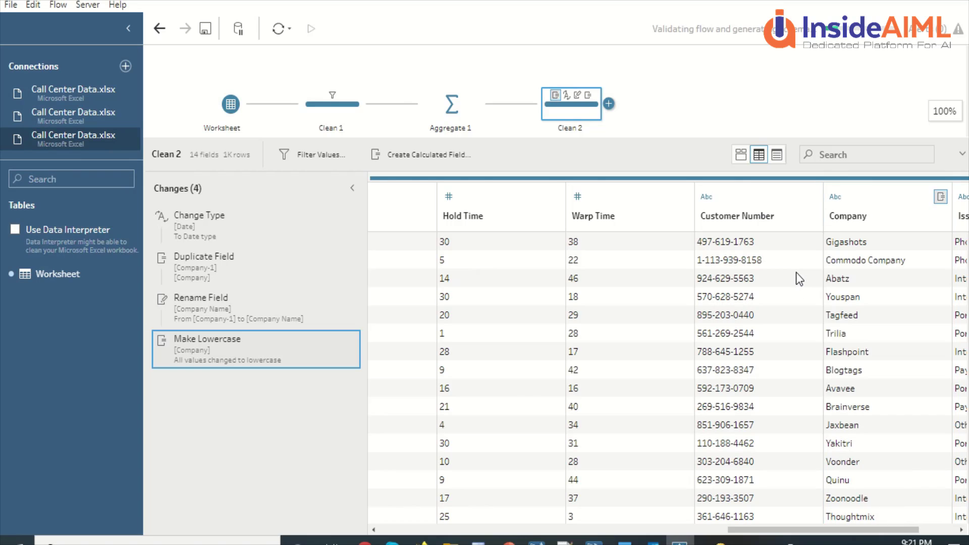
pyautogui.moveTo(460, 526); pyautogui.dragTo(858, 517)
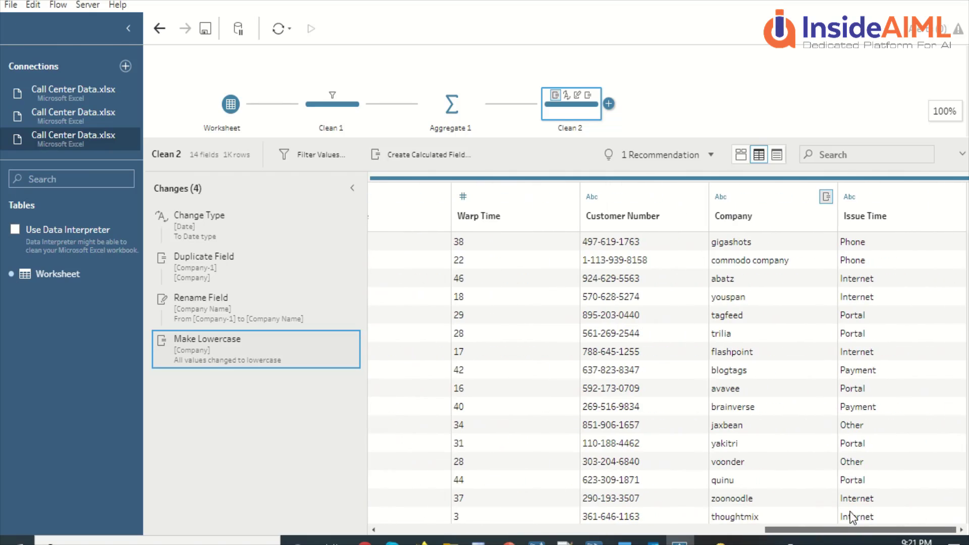
pyautogui.scroll(-5, 676, 96)
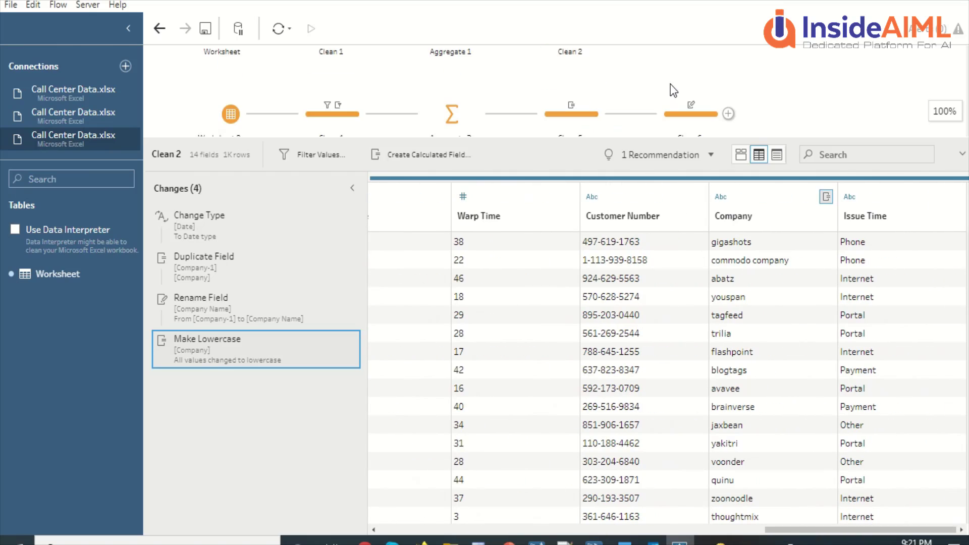